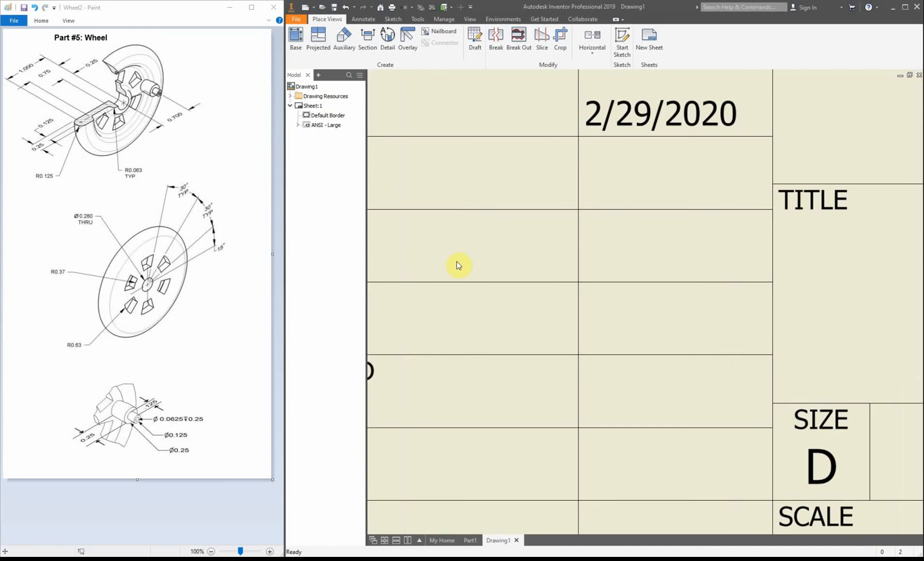
Change the drawing sheet's size to C
{"action": "right_click", "coordinate": [304, 106]}
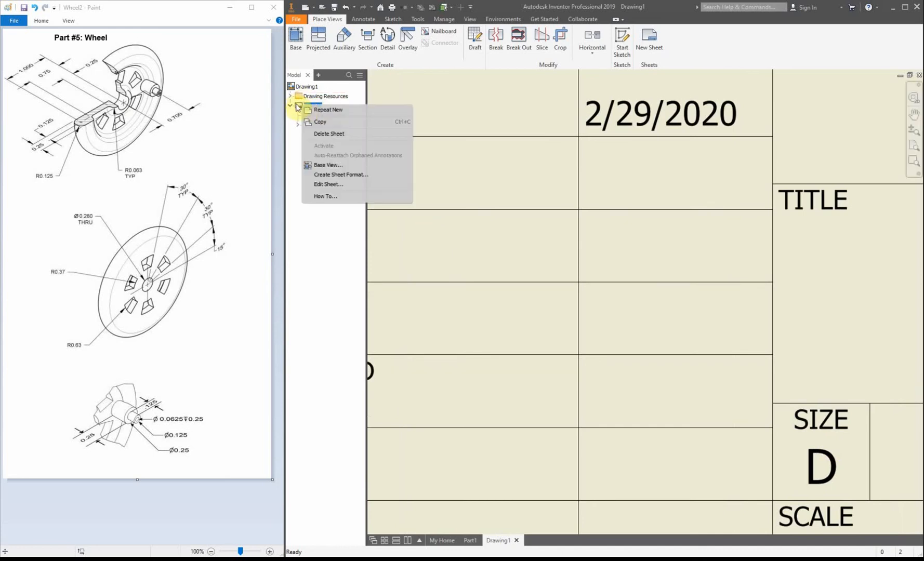
{"action": "left_click", "coordinate": [326, 184]}
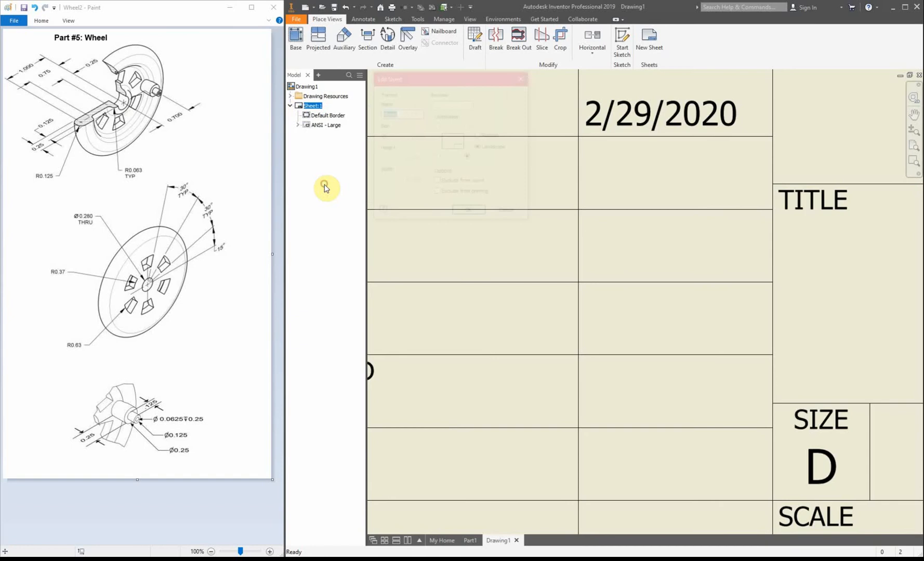
{"action": "left_click", "coordinate": [400, 138]}
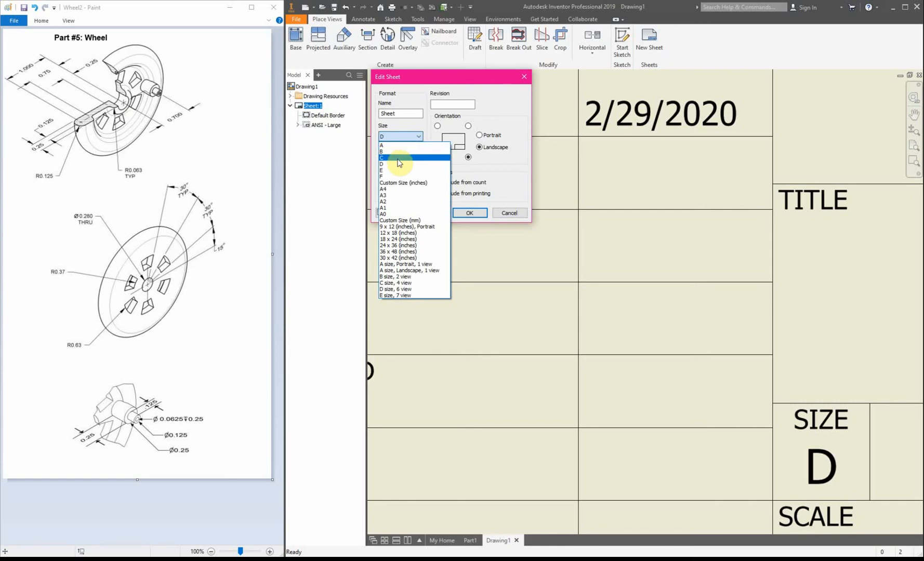
{"action": "left_click", "coordinate": [398, 158]}
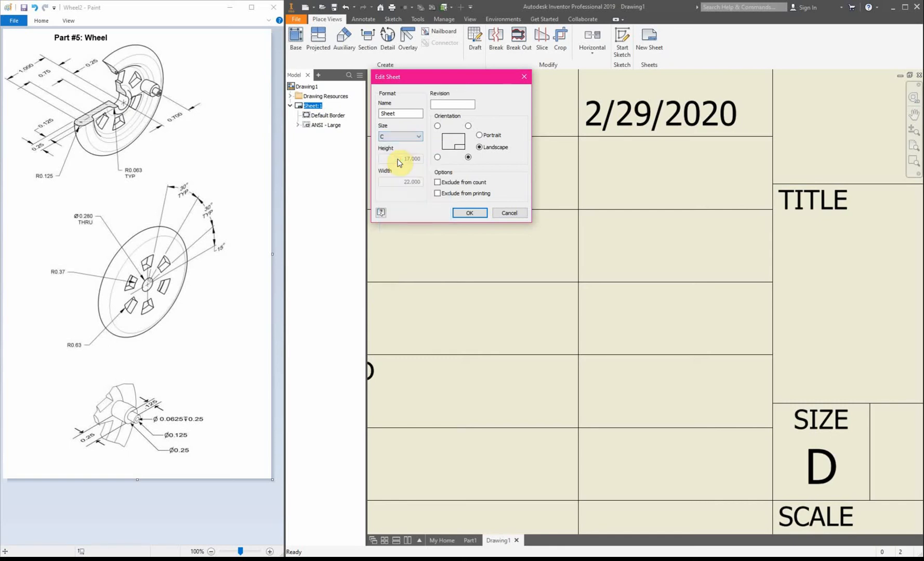
{"action": "left_click", "coordinate": [468, 212]}
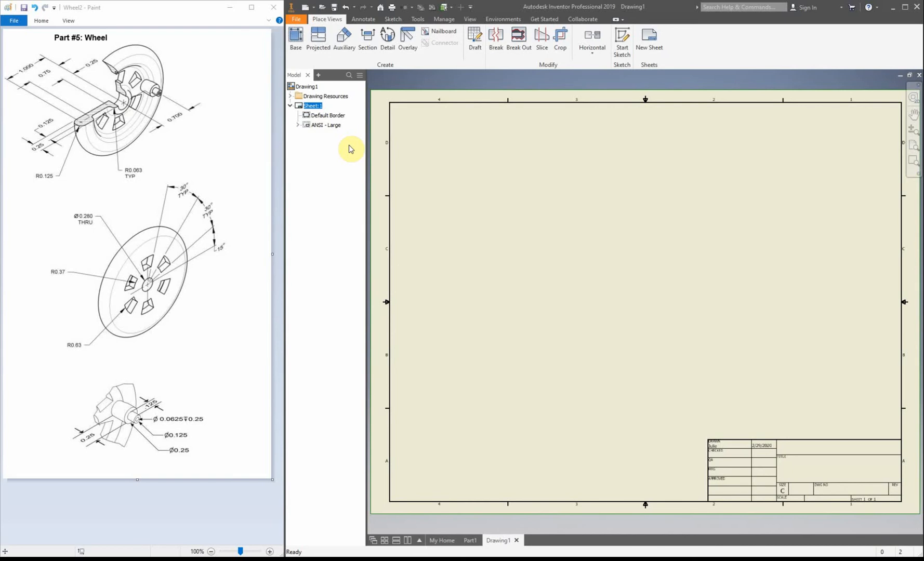
Start a base view of the wheel part and save the unsaved part as Wheel-part in the 2019-Train folder
{"action": "left_click", "coordinate": [295, 39]}
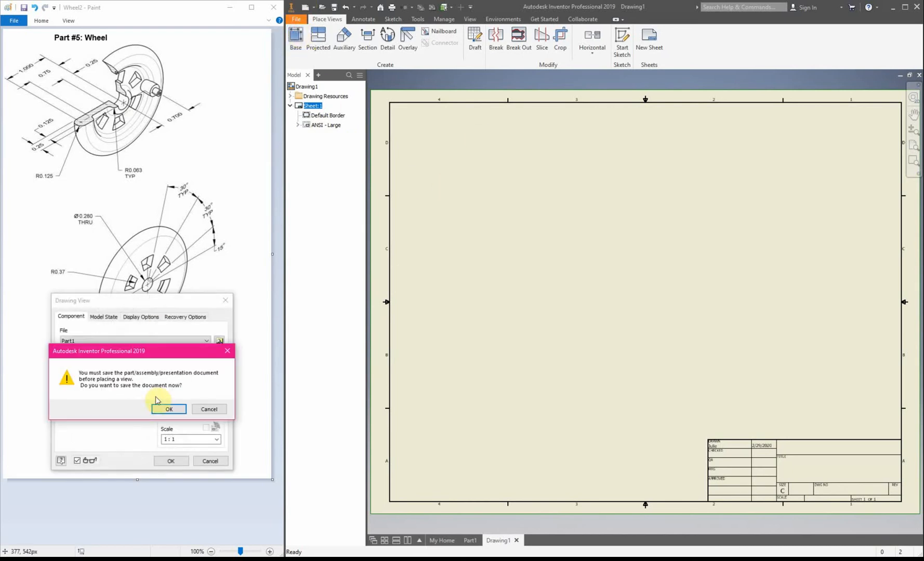
{"action": "left_click", "coordinate": [169, 409]}
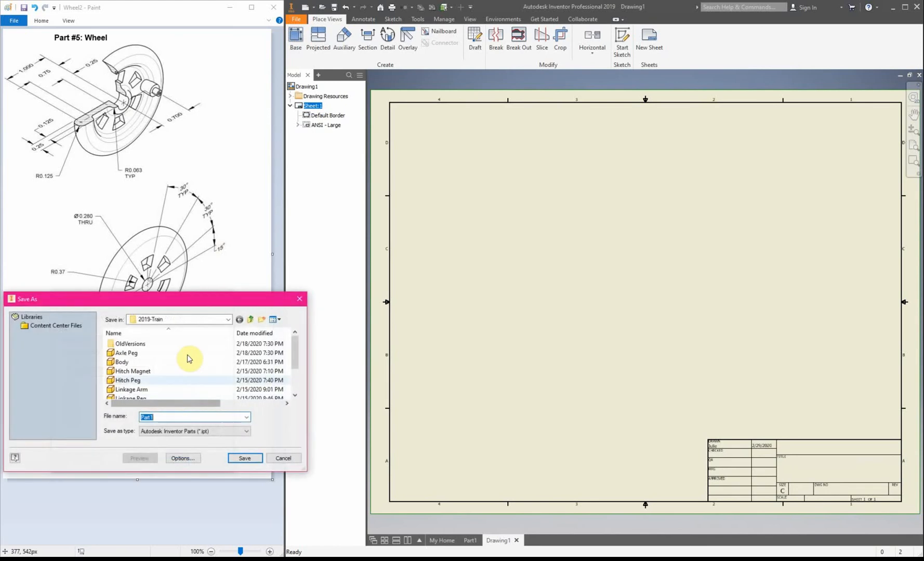
{"action": "type", "text": "Wh"}
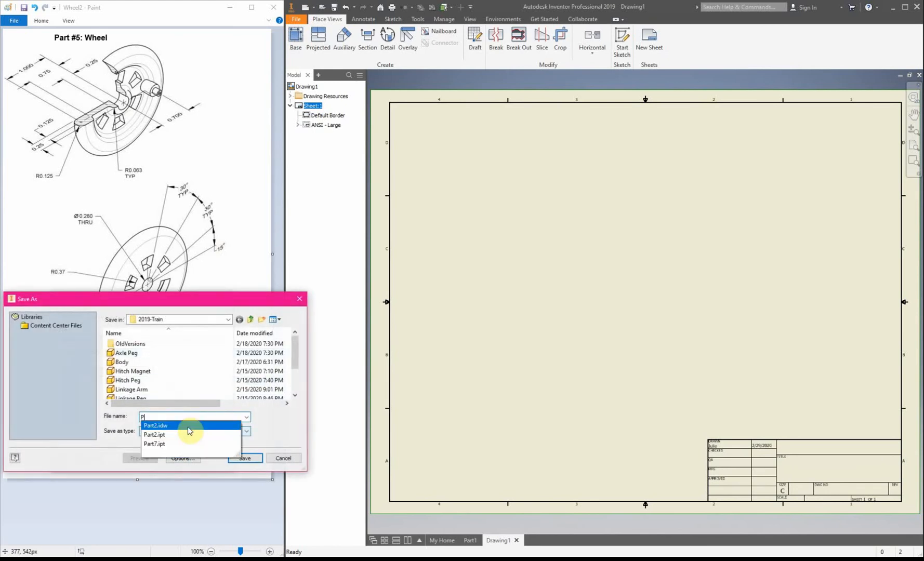
{"action": "key", "text": "BackSpace"}
{"action": "key", "text": "BackSpace"}
{"action": "type", "text": "Wheel"}
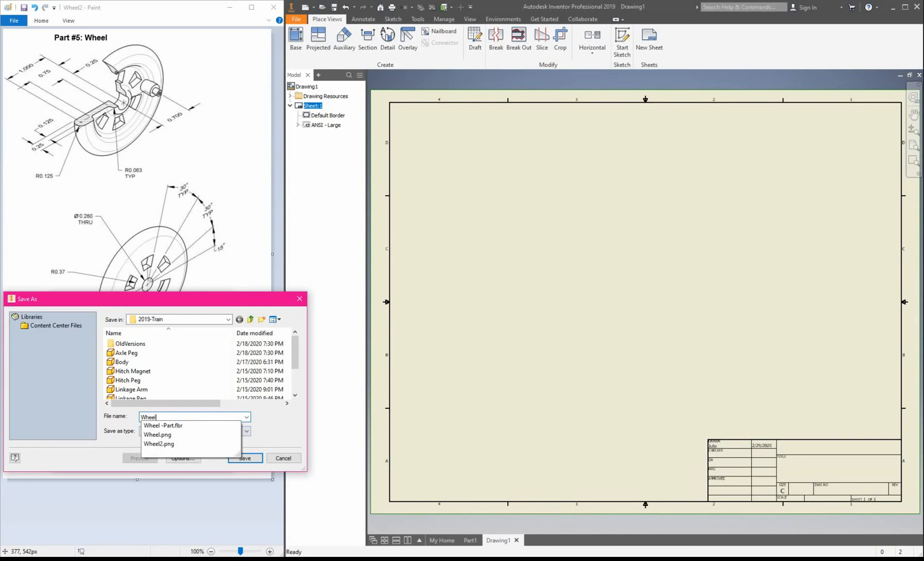
{"action": "type", "text": "-part"}
{"action": "key", "text": "Return"}
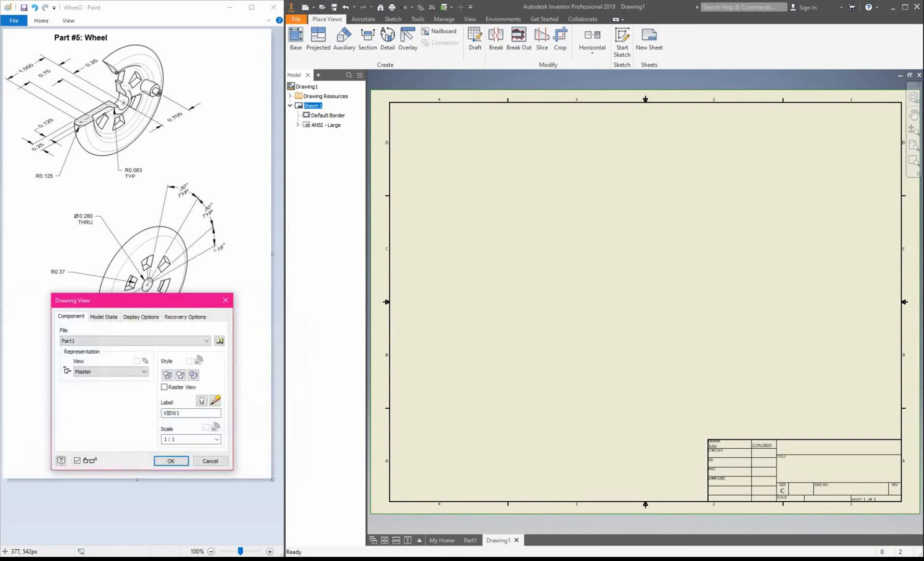
Set the front base view's scale to 2:1 and position it in the left half of the sheet, leaving room for a side view
{"action": "mouse_move", "coordinate": [653, 278]}
{"action": "left_mouse_down"}
{"action": "mouse_move", "coordinate": [470, 295]}
{"action": "mouse_move", "coordinate": [485, 298]}
{"action": "left_mouse_up"}
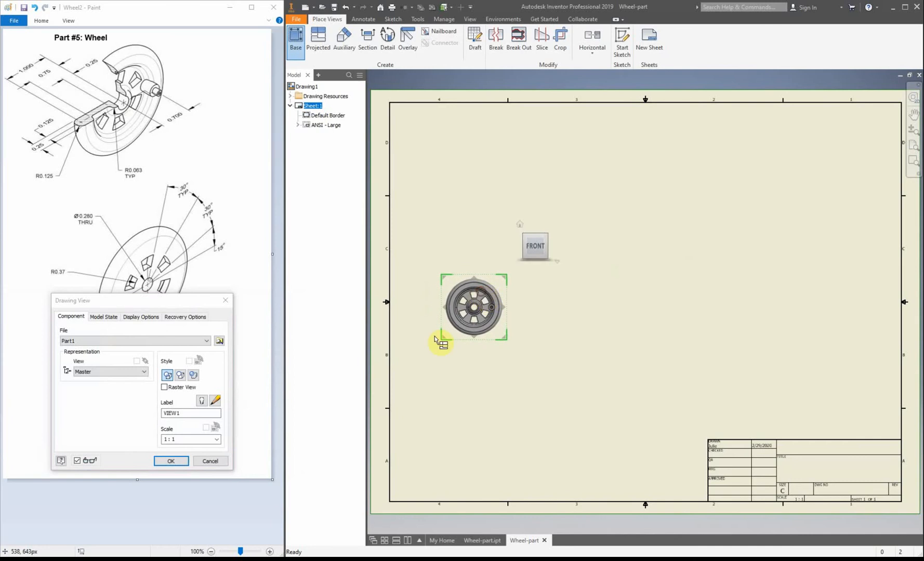
{"action": "left_click", "coordinate": [216, 439]}
{"action": "left_click", "coordinate": [210, 468]}
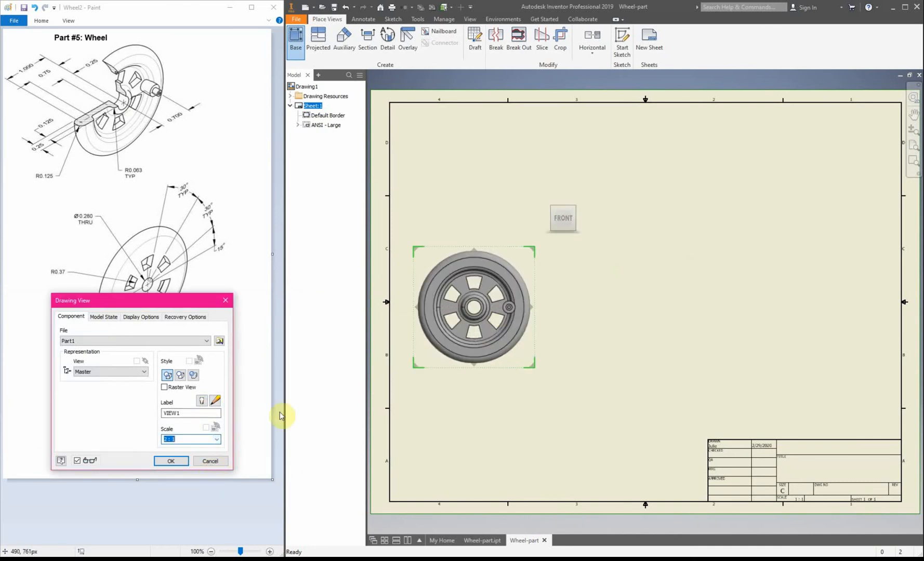
{"action": "left_click", "coordinate": [487, 353]}
{"action": "left_click_drag", "start_coordinate": [490, 355], "coordinate": [529, 342]}
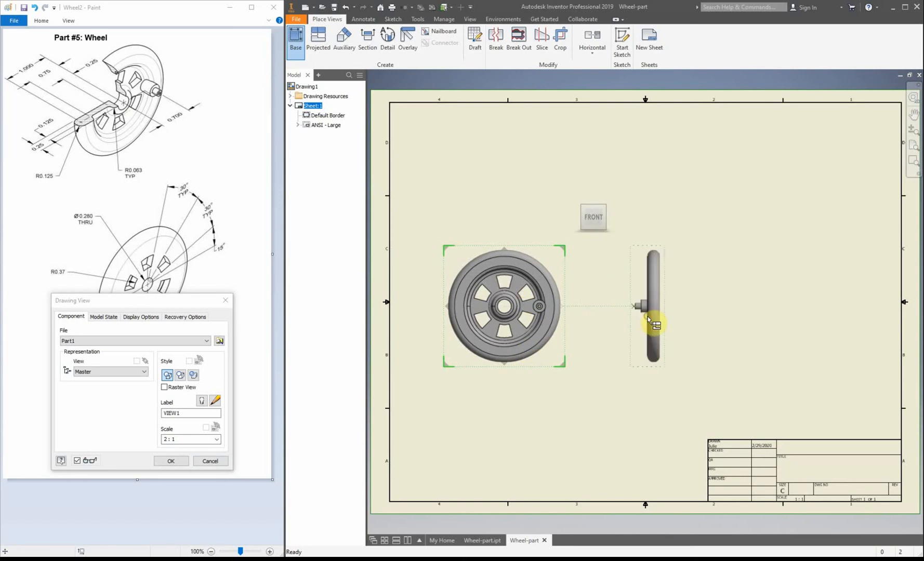
Project a side view beside the front view and an isometric view in the sheet's upper right, using the Hidden Line style
{"action": "left_click", "coordinate": [648, 319]}
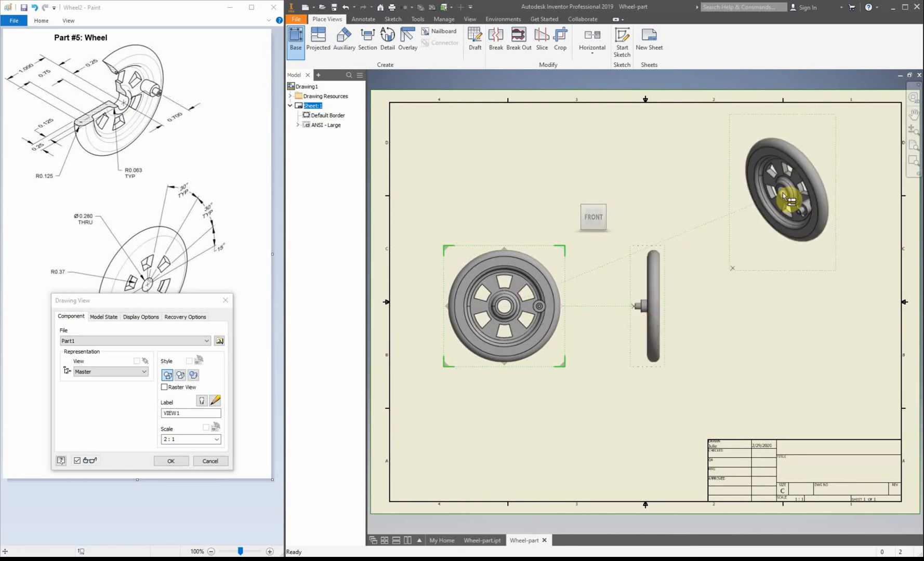
{"action": "left_click", "coordinate": [783, 193]}
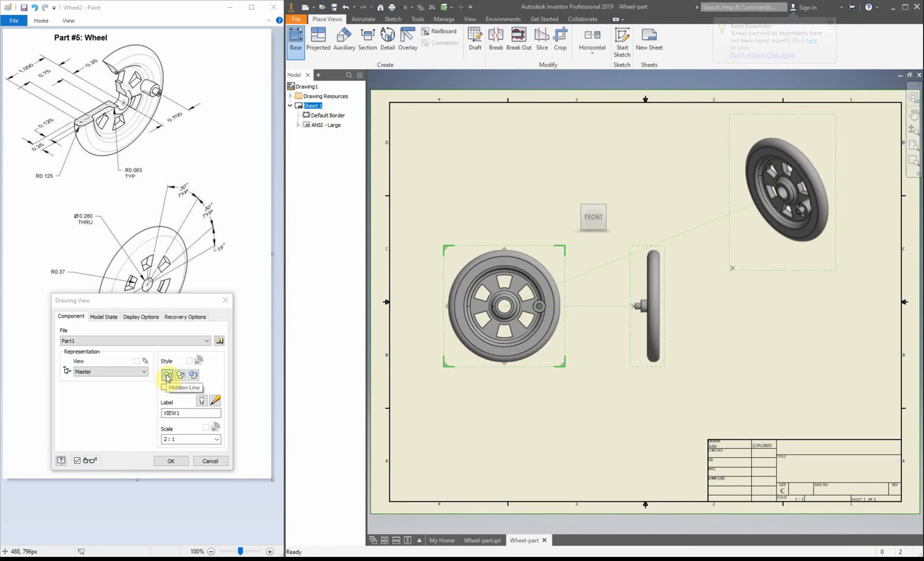
{"action": "left_click", "coordinate": [167, 375]}
{"action": "left_click", "coordinate": [171, 461]}
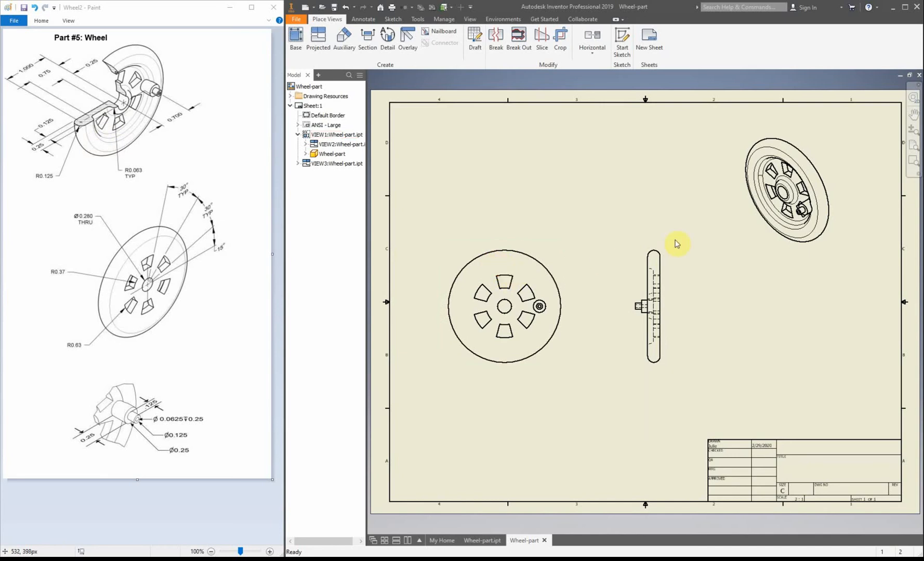
Set the isometric view's display style to shaded
{"action": "double_click", "coordinate": [747, 234]}
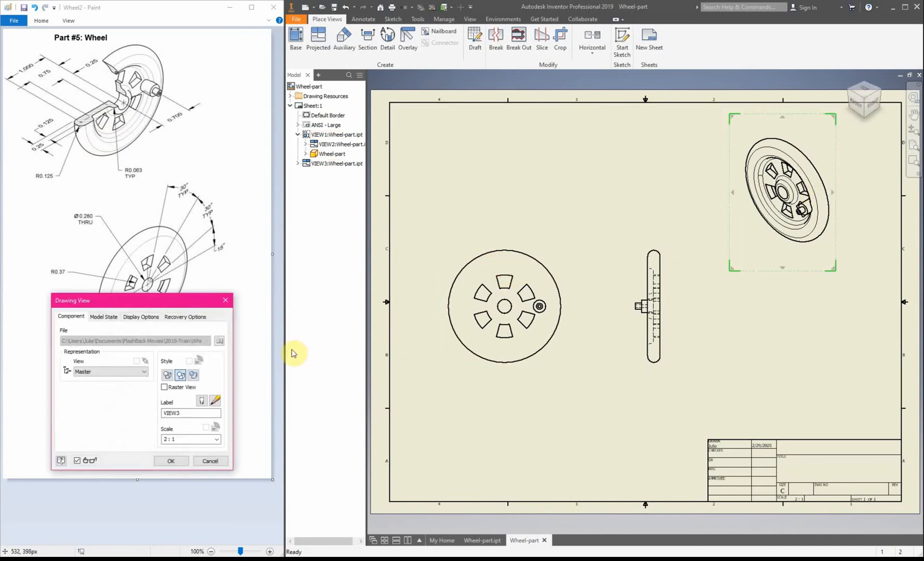
{"action": "left_click", "coordinate": [193, 375]}
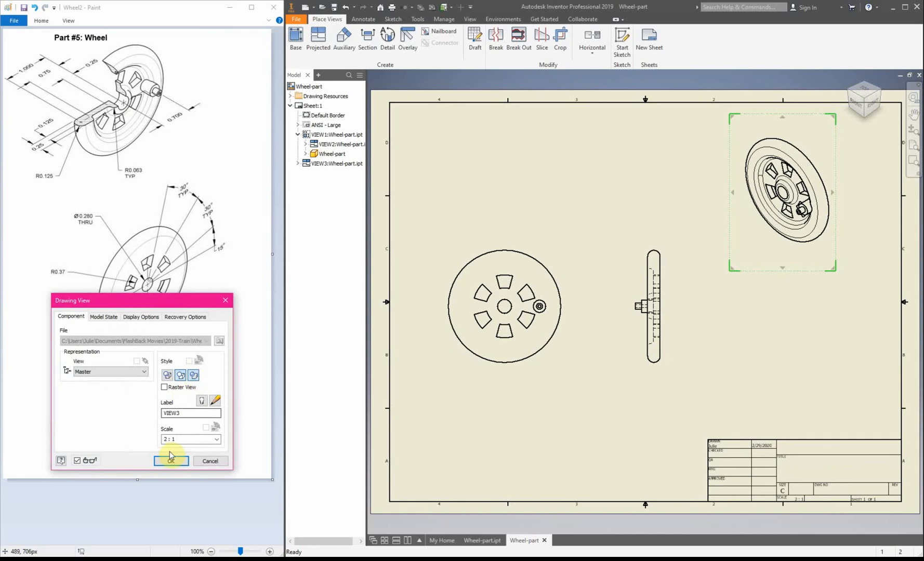
{"action": "left_click", "coordinate": [174, 461]}
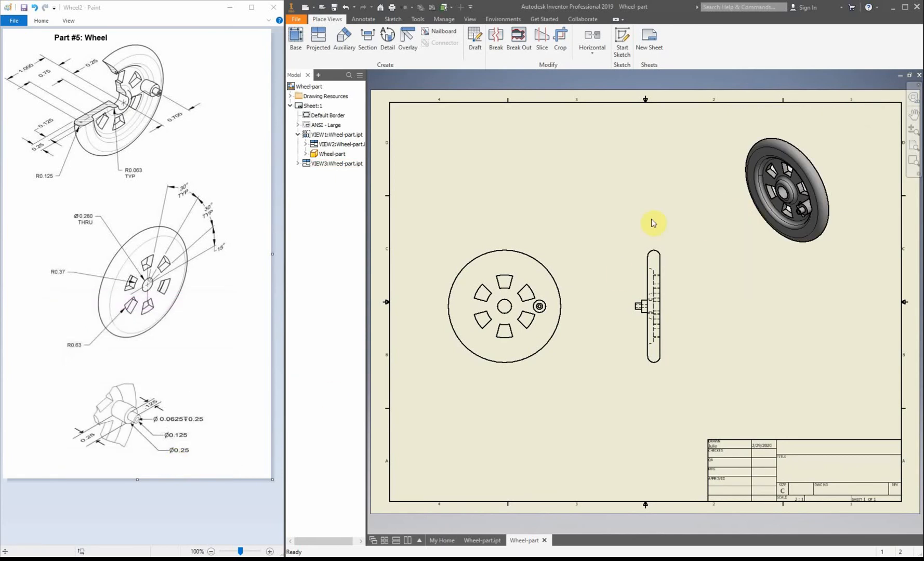
Create a 2:1 section view cut horizontally through the front view's center and the peg, and place it above the front view
{"action": "left_click", "coordinate": [369, 47]}
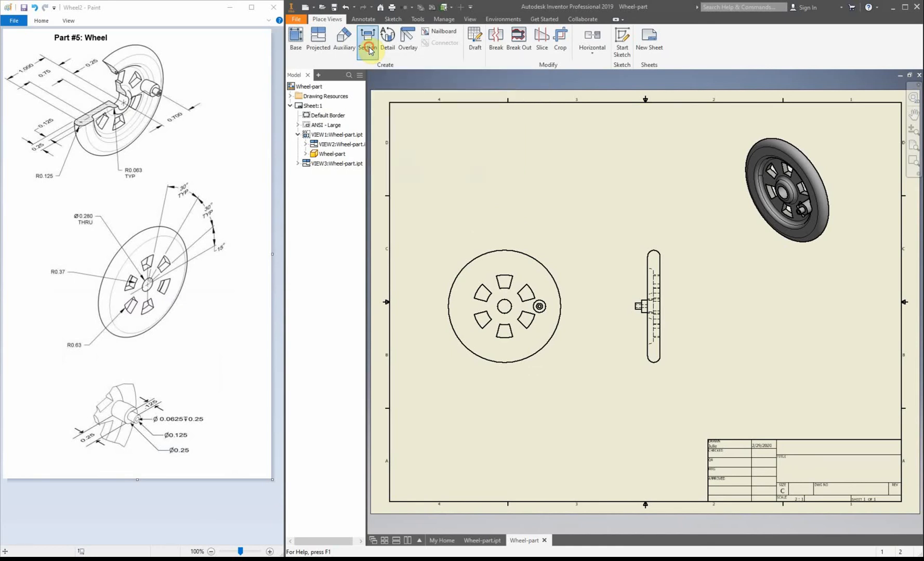
{"action": "left_click", "coordinate": [445, 330]}
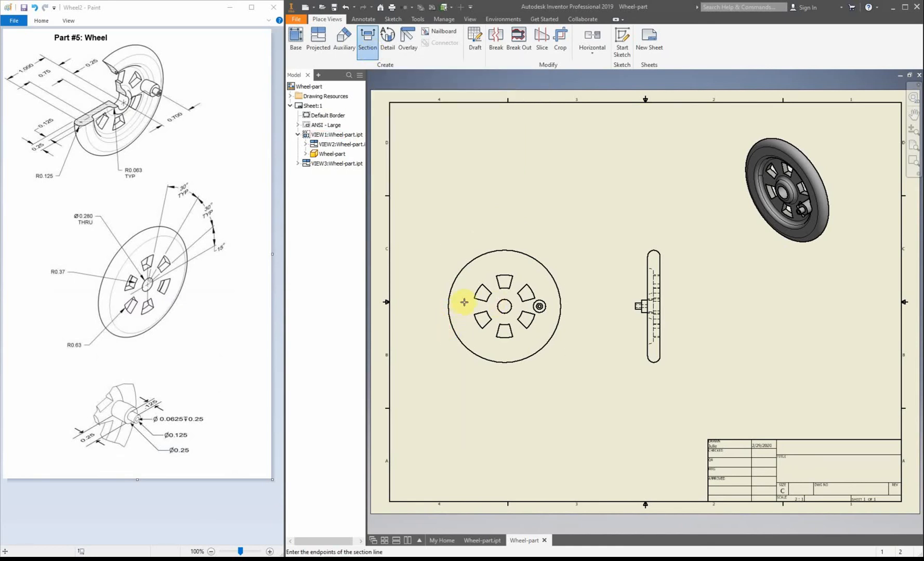
{"action": "left_click", "coordinate": [434, 305]}
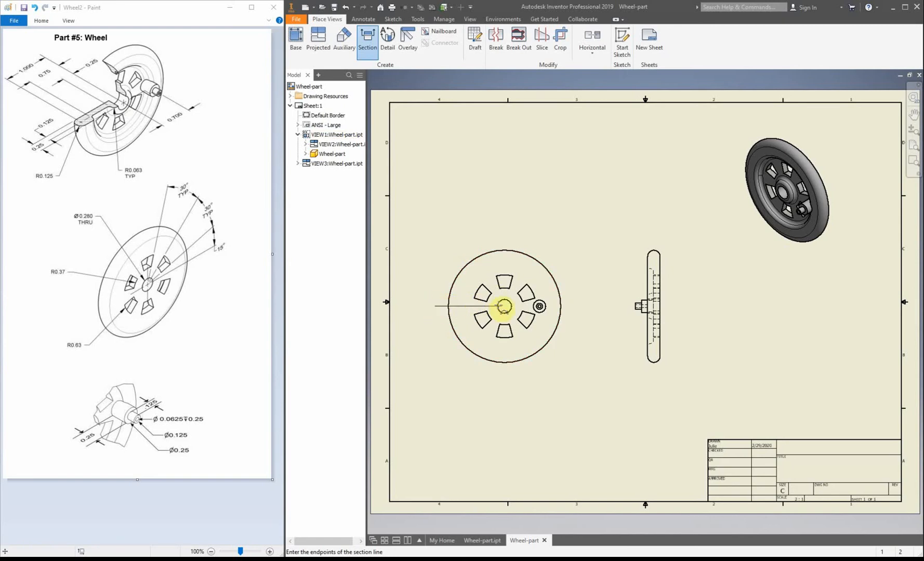
{"action": "left_click", "coordinate": [575, 306]}
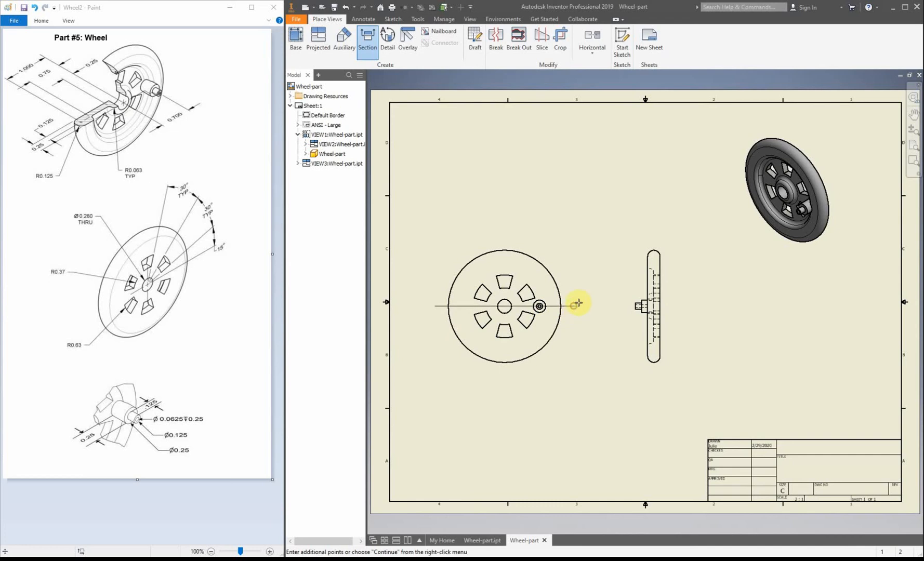
{"action": "right_click", "coordinate": [592, 290]}
{"action": "left_click", "coordinate": [572, 333]}
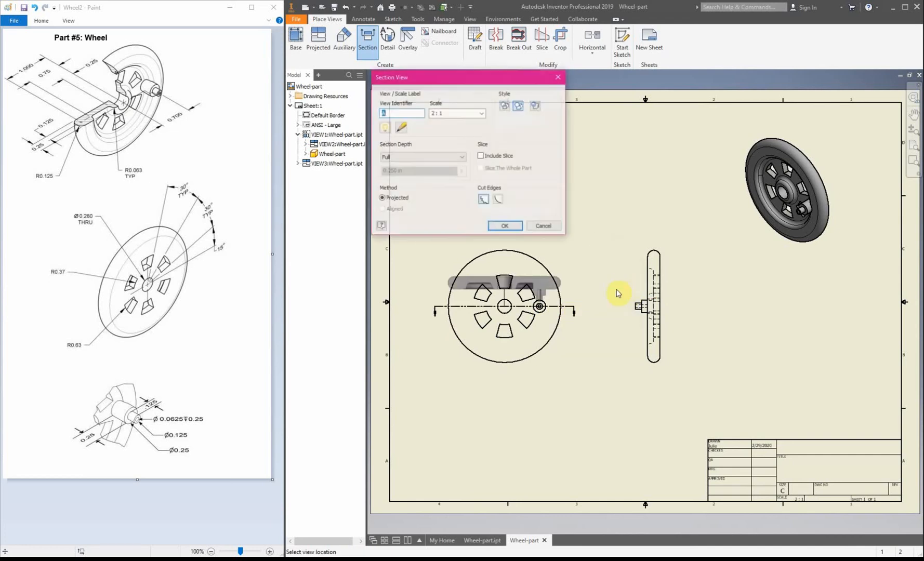
{"action": "mouse_move", "coordinate": [503, 78]}
{"action": "left_mouse_down"}
{"action": "mouse_move", "coordinate": [197, 240]}
{"action": "mouse_move", "coordinate": [181, 277]}
{"action": "left_mouse_up"}
{"action": "left_click", "coordinate": [548, 182]}
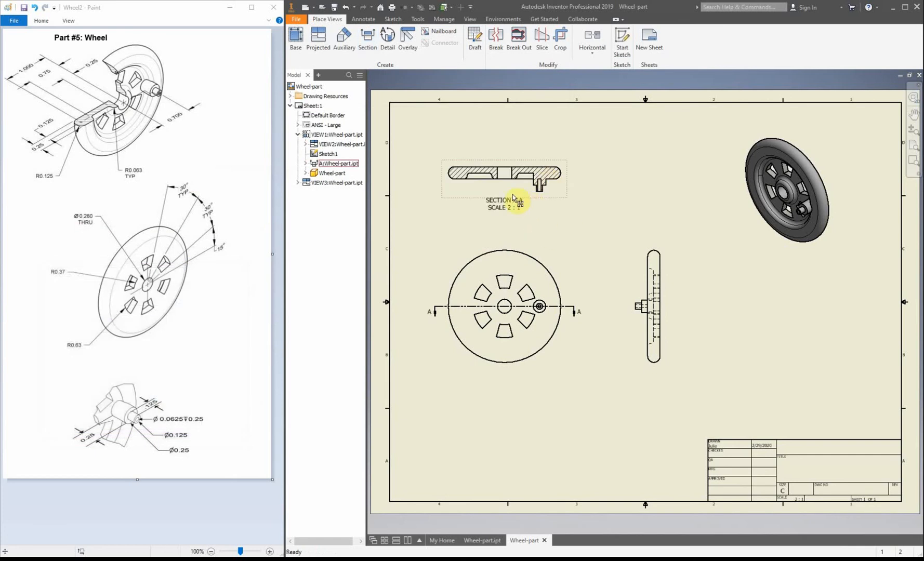
{"action": "left_click_drag", "start_coordinate": [435, 311], "coordinate": [436, 314]}
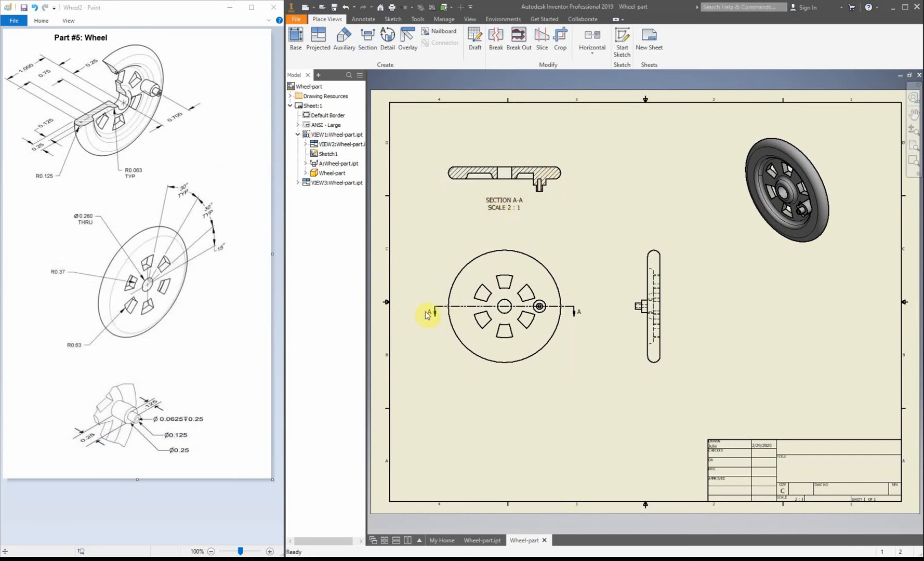
Create a 4:1 circular detail view around the peg in the front view and place it below that view
{"action": "left_click", "coordinate": [390, 41]}
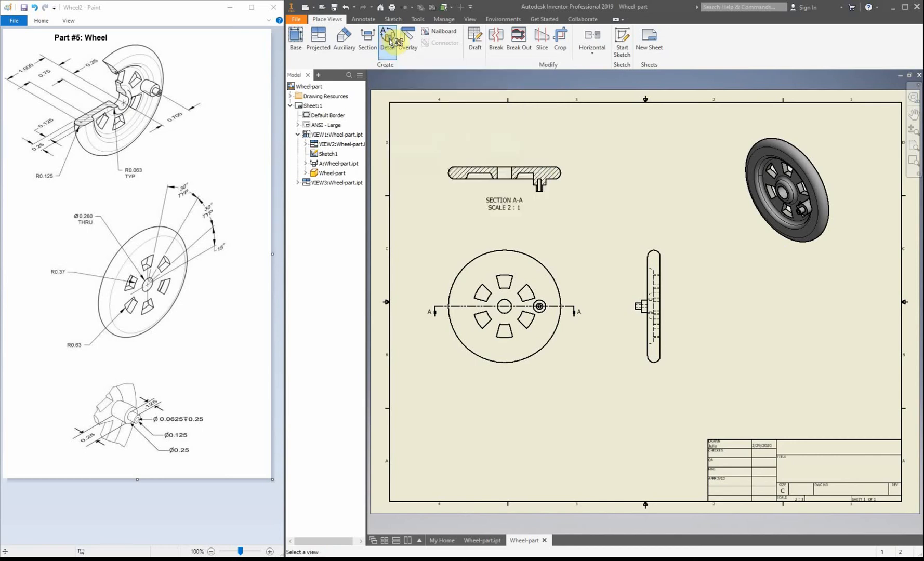
{"action": "left_click", "coordinate": [549, 304]}
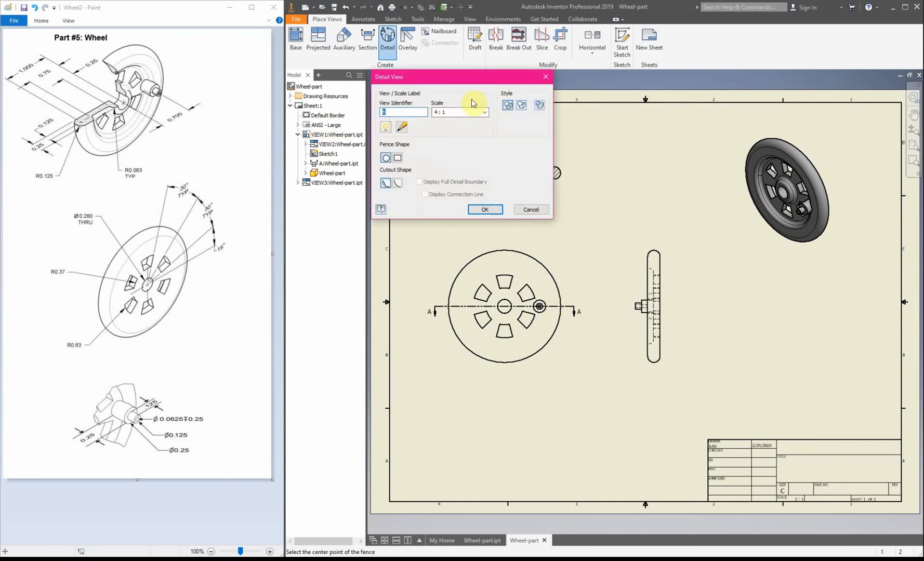
{"action": "left_click", "coordinate": [540, 306]}
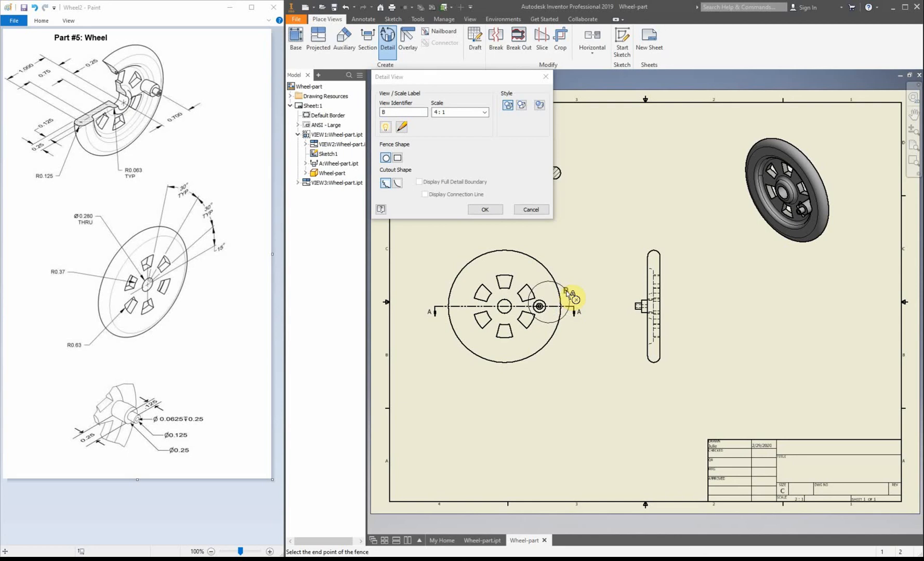
{"action": "left_click", "coordinate": [572, 296]}
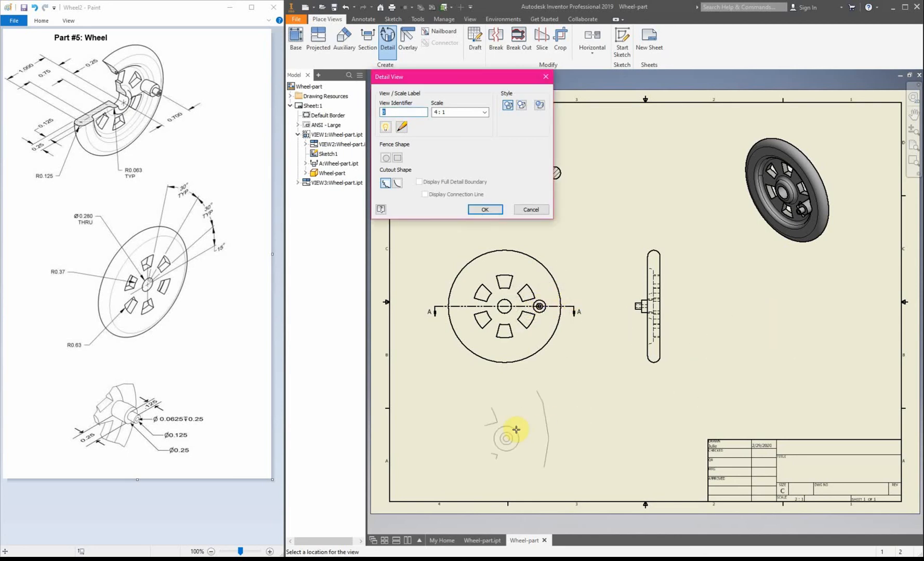
{"action": "left_click", "coordinate": [482, 424]}
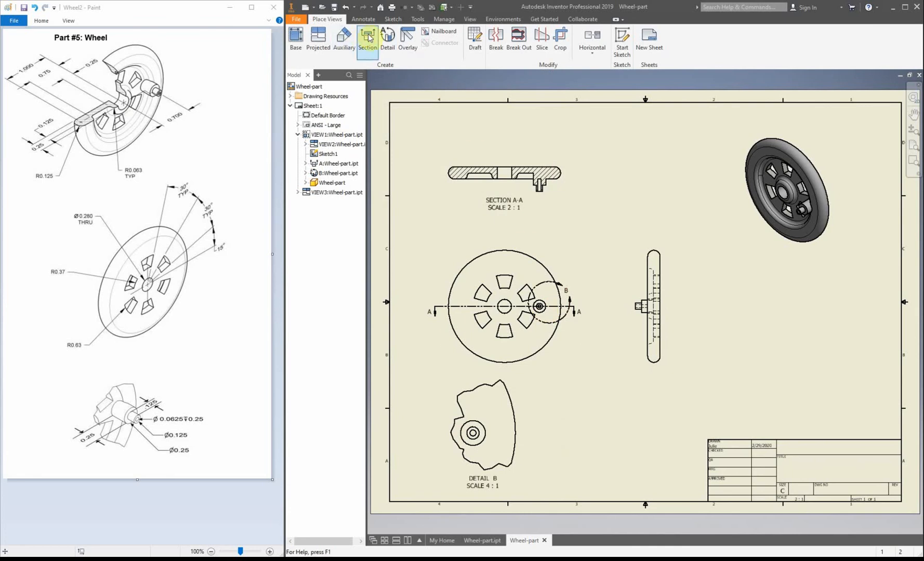
Create a 4:1 circular detail view around the peg end of section A-A and place it beside detail B, below the side view
{"action": "left_click", "coordinate": [388, 40]}
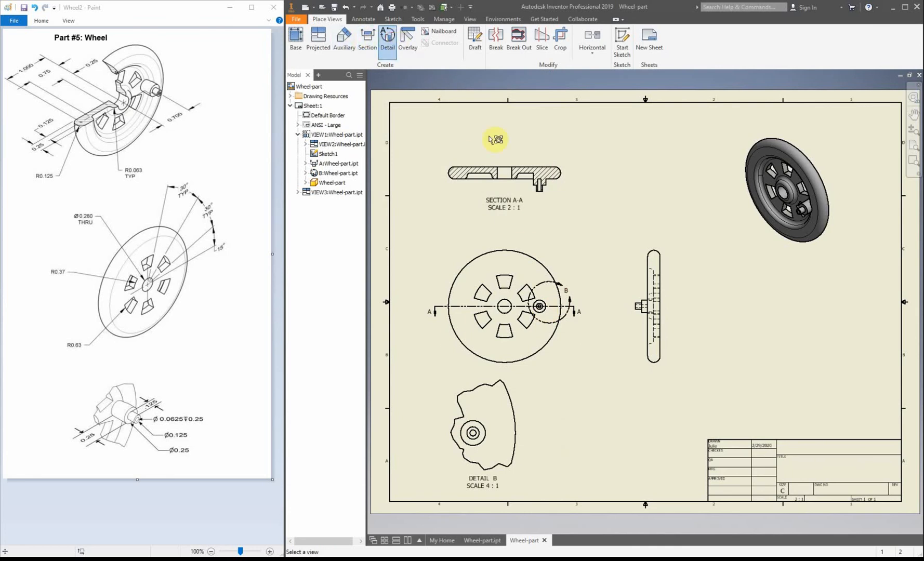
{"action": "left_click", "coordinate": [545, 179]}
{"action": "left_click_drag", "start_coordinate": [496, 76], "coordinate": [277, 191]}
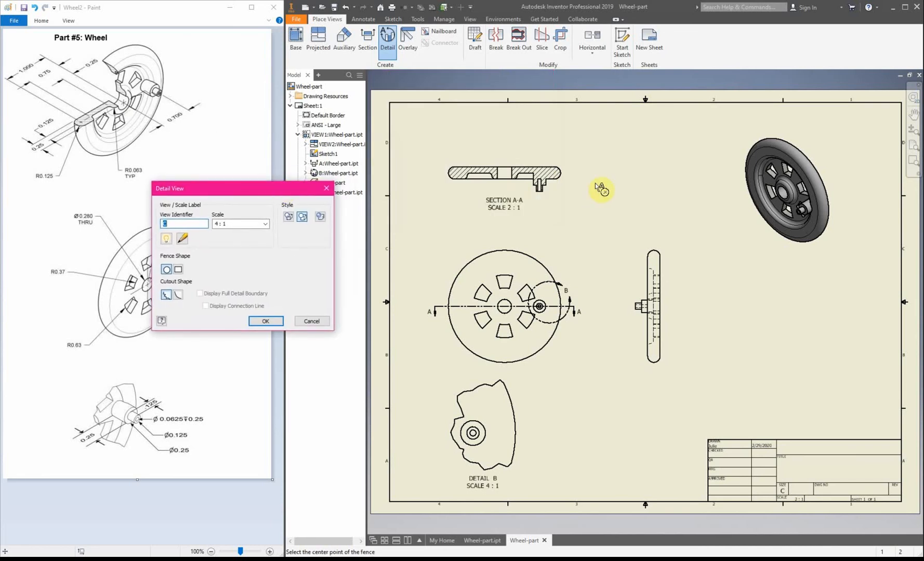
{"action": "left_click", "coordinate": [545, 175]}
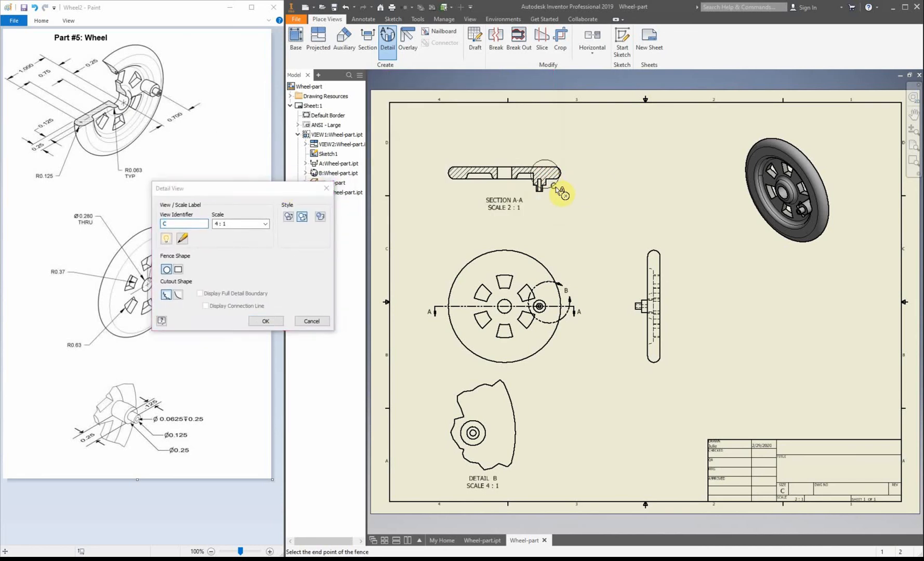
{"action": "left_click", "coordinate": [562, 193]}
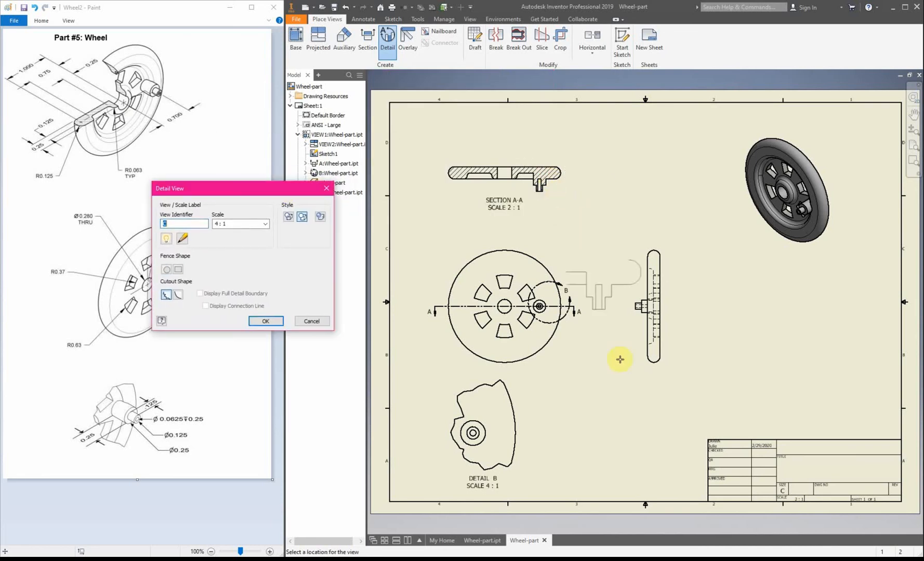
{"action": "left_click", "coordinate": [627, 424]}
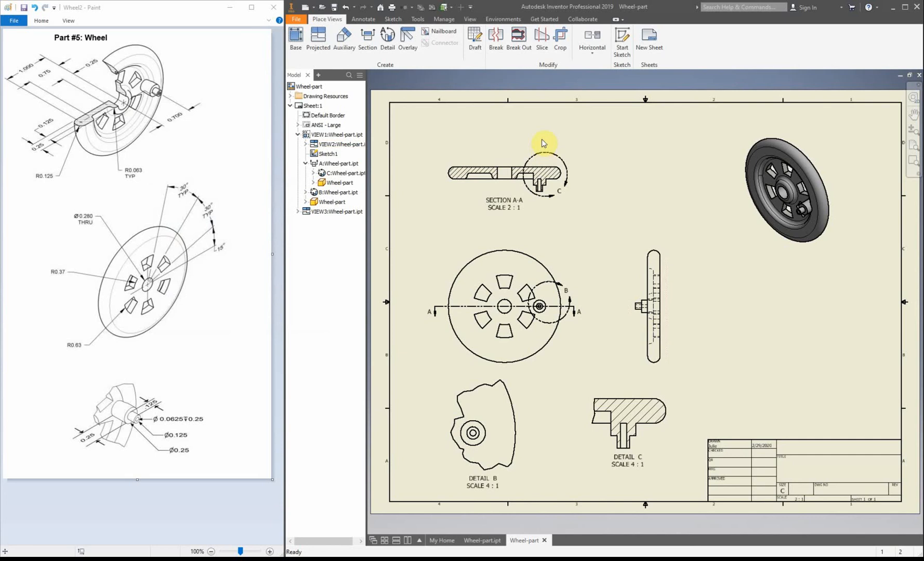
{"action": "right_click", "coordinate": [591, 135]}
{"action": "key", "text": "Escape"}
Add center marks to the wheel in the front view, the peg in detail B, and the rounded rim ends in section A-A and detail C
{"action": "left_click", "coordinate": [372, 24]}
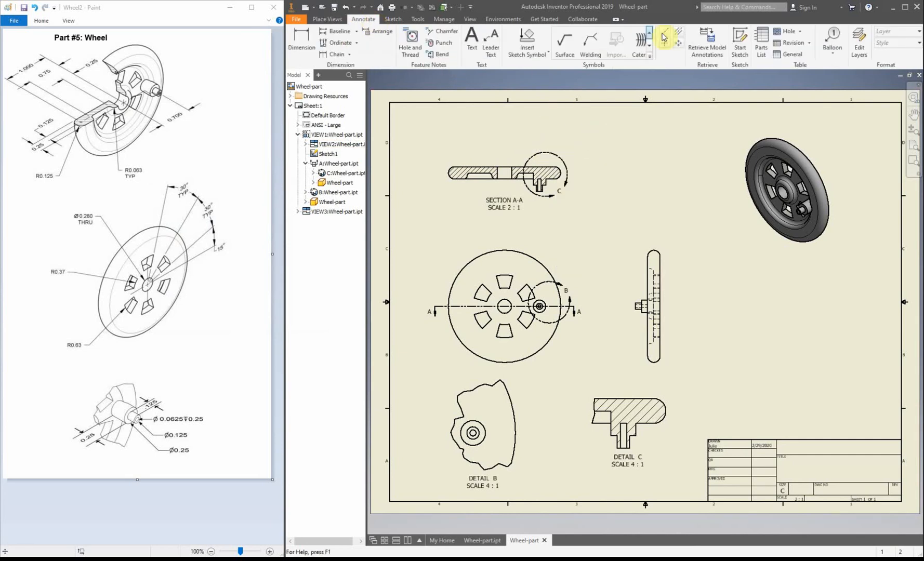
{"action": "left_click", "coordinate": [665, 42]}
{"action": "left_click", "coordinate": [521, 253]}
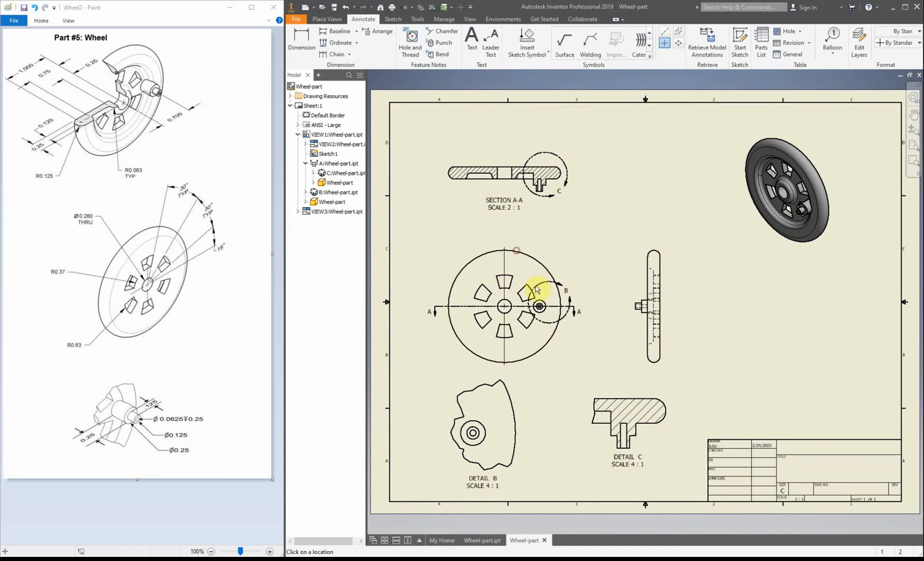
{"action": "left_click", "coordinate": [482, 424]}
{"action": "left_click", "coordinate": [554, 173]}
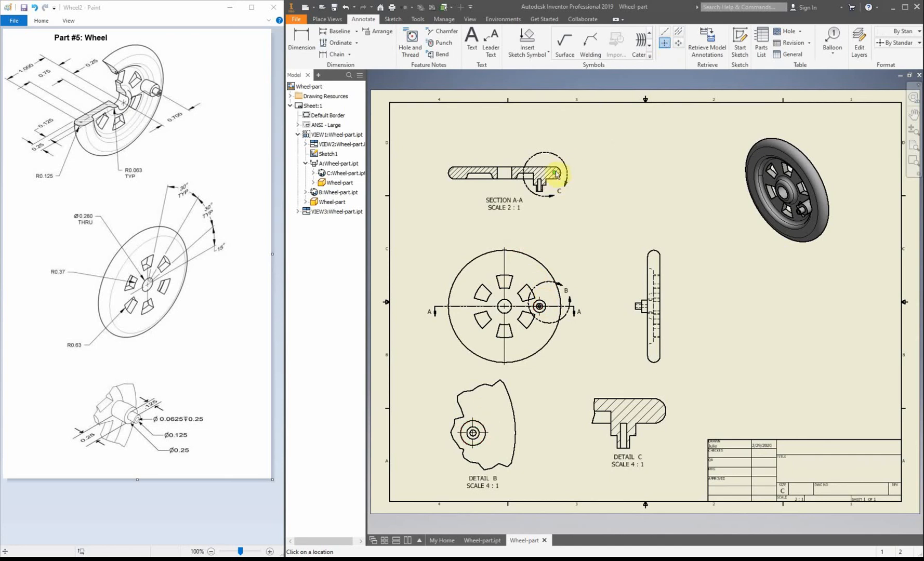
{"action": "left_click", "coordinate": [448, 172]}
{"action": "left_click", "coordinate": [658, 410]}
{"action": "key", "text": "Escape"}
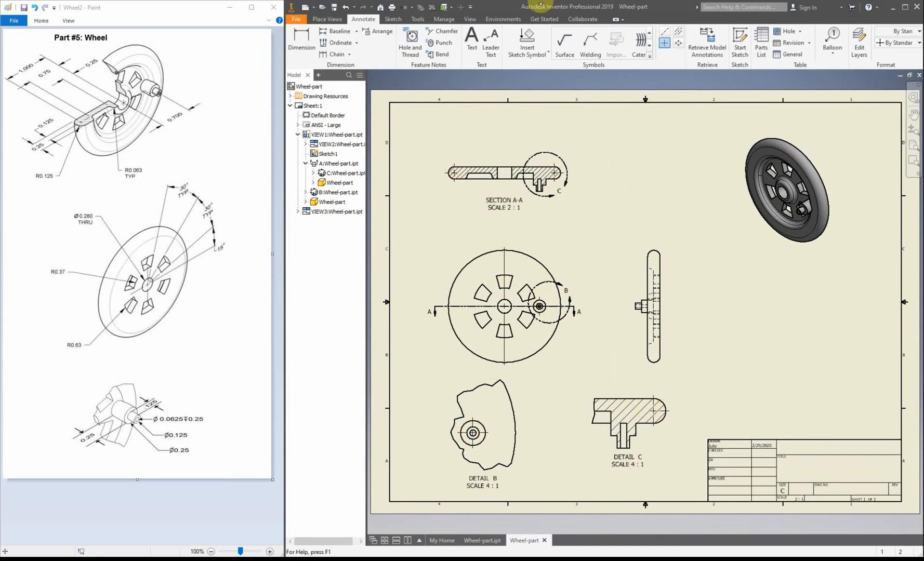
Draw a horizontal centerline through the side view, from the peg's end face to the wheel's far face
{"action": "left_click", "coordinate": [664, 33]}
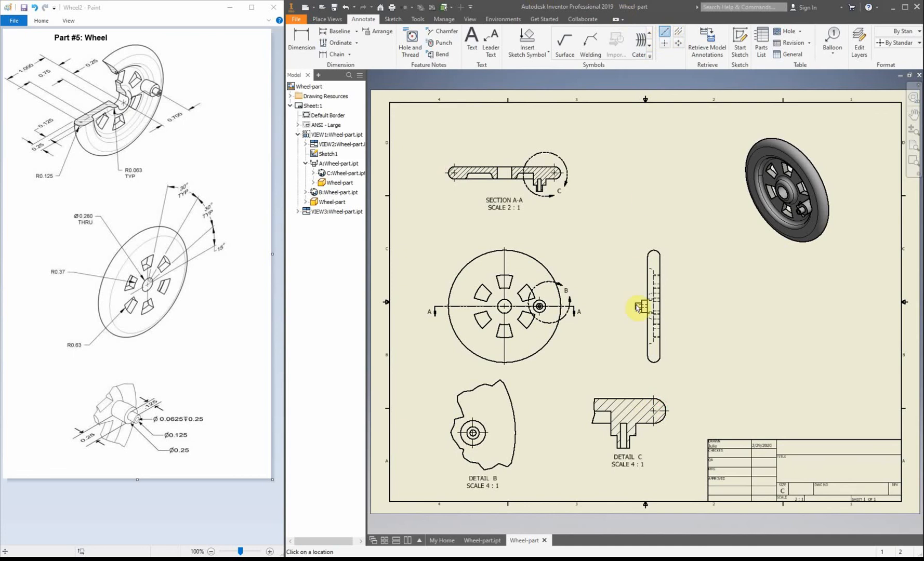
{"action": "scroll", "coordinate": [639, 307], "scroll_direction": "down", "scroll_amount": 5}
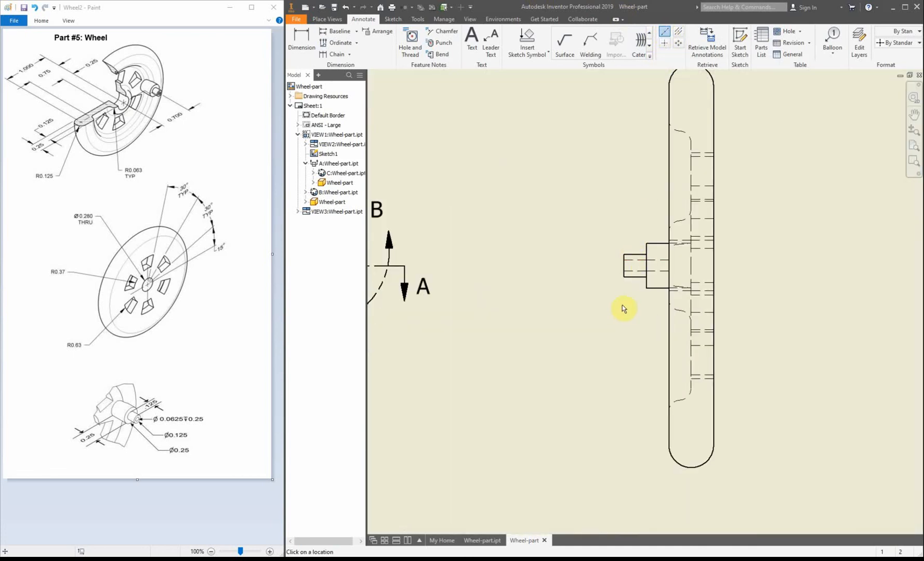
{"action": "left_click", "coordinate": [624, 265]}
{"action": "left_click", "coordinate": [712, 265]}
{"action": "right_click", "coordinate": [778, 255]}
{"action": "left_click", "coordinate": [810, 253]}
Draw a vertical centerline through the peg hole in detail C, from the hole's bottom to the peg's end face
{"action": "scroll", "coordinate": [615, 358], "scroll_direction": "down", "scroll_amount": 5}
{"action": "scroll", "coordinate": [607, 499], "scroll_direction": "up", "scroll_amount": 5}
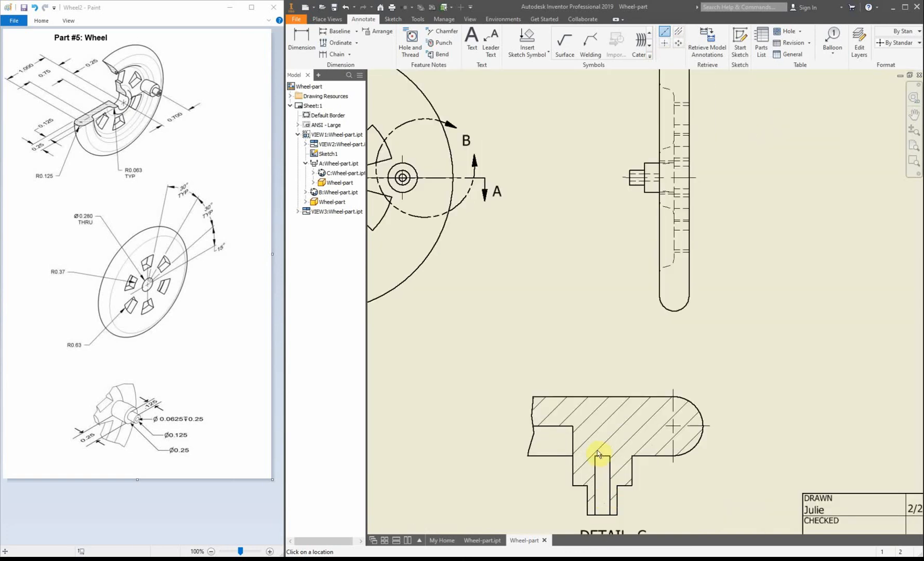
{"action": "left_click", "coordinate": [603, 456]}
{"action": "left_click", "coordinate": [602, 514]}
{"action": "right_click", "coordinate": [649, 501]}
{"action": "left_click", "coordinate": [674, 503]}
Draw a vertical centerline through the peg hole in section A-A, from the hole's bottom to the peg's end face
{"action": "scroll", "coordinate": [656, 497], "scroll_direction": "down", "scroll_amount": 5}
{"action": "scroll", "coordinate": [636, 462], "scroll_direction": "up", "scroll_amount": 6}
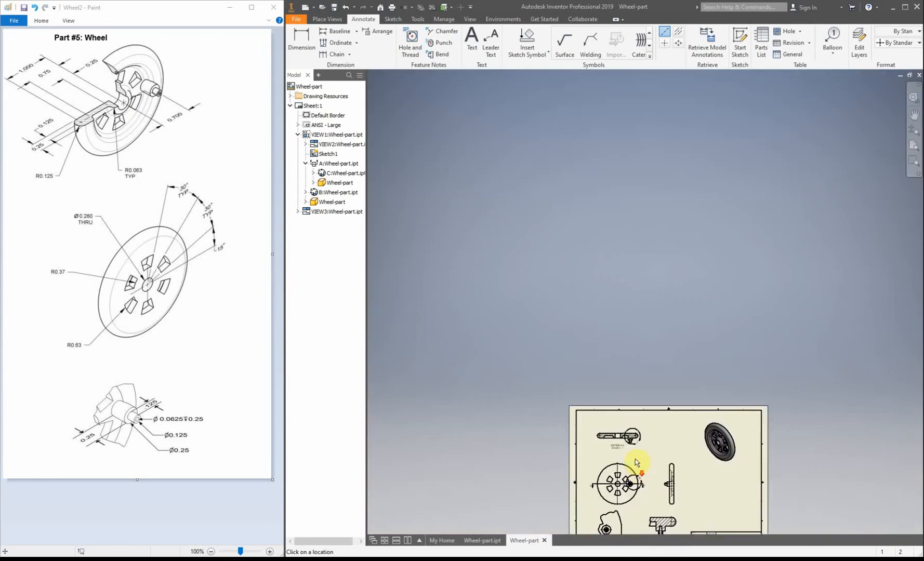
{"action": "scroll", "coordinate": [634, 418], "scroll_direction": "up", "scroll_amount": 2}
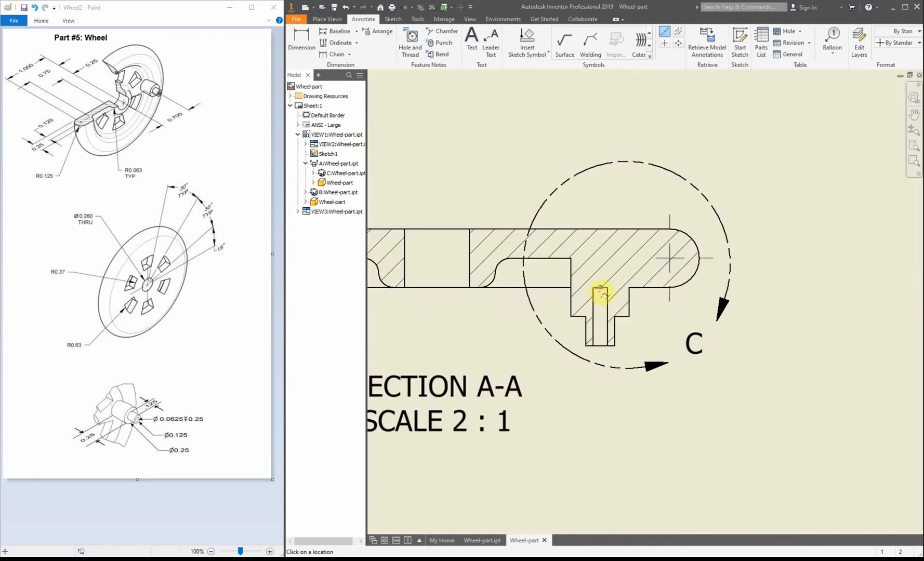
{"action": "left_click", "coordinate": [600, 288]}
{"action": "left_click", "coordinate": [601, 347]}
{"action": "right_click", "coordinate": [657, 336]}
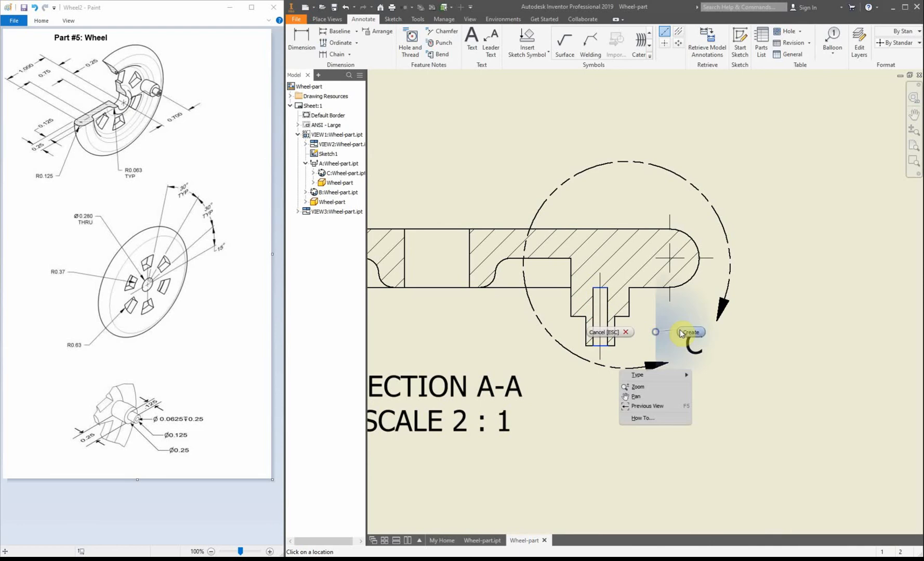
{"action": "left_click", "coordinate": [680, 329]}
{"action": "key", "text": "Home"}
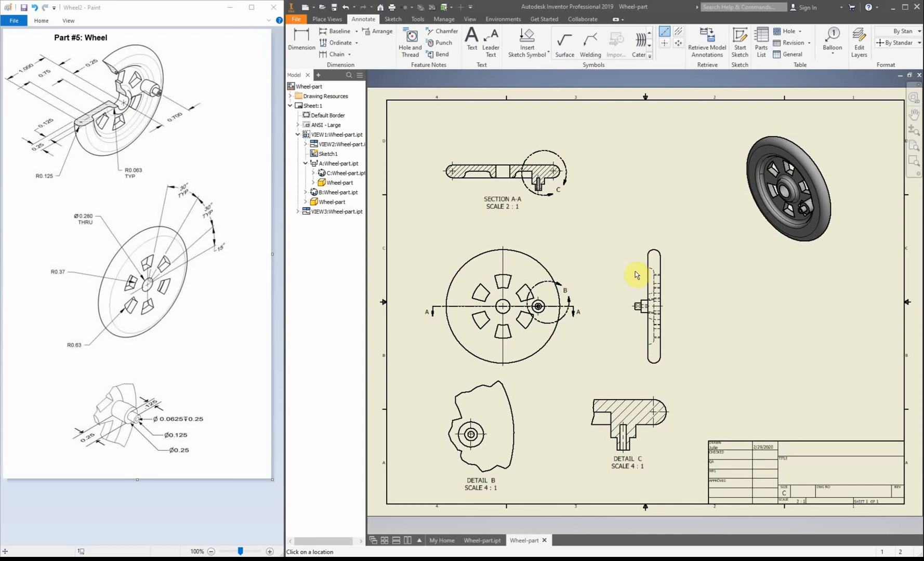
Add a hole note to the peg's small hole in detail B and place it to the upper left of the hole
{"action": "left_click", "coordinate": [409, 51]}
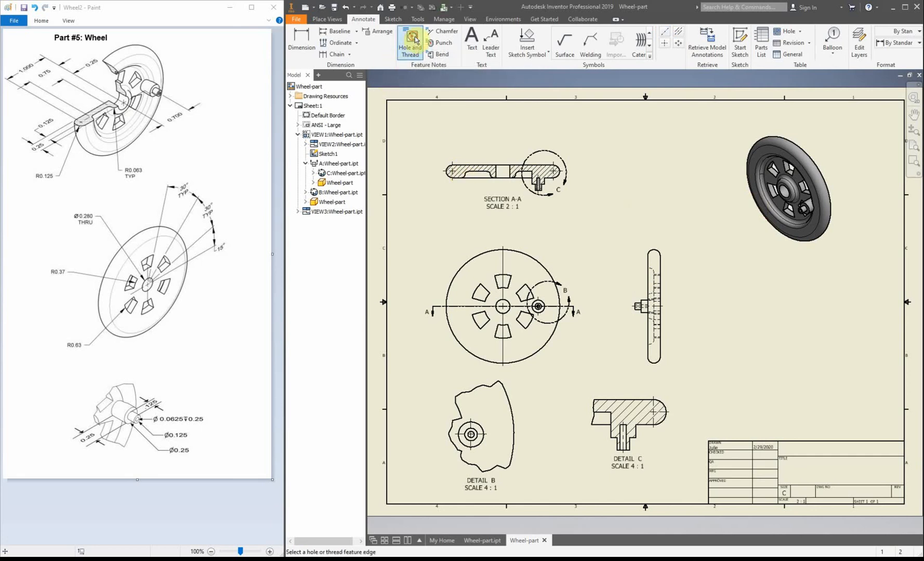
{"action": "left_click", "coordinate": [471, 434]}
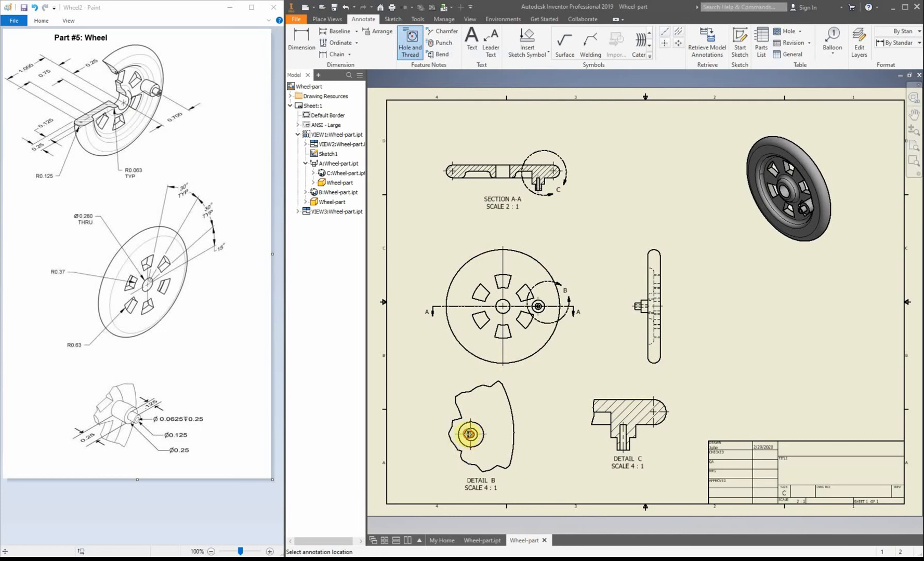
{"action": "left_click", "coordinate": [437, 415]}
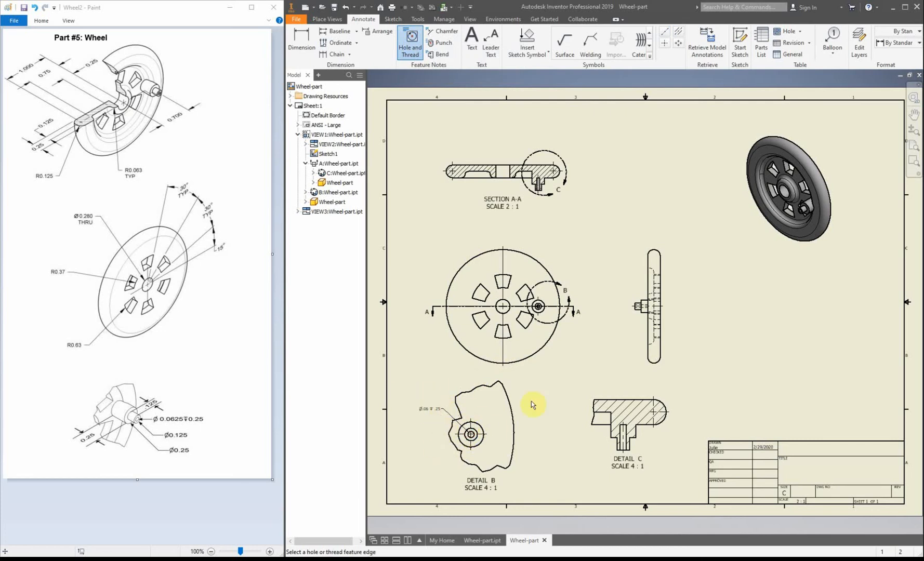
{"action": "scroll", "coordinate": [540, 306], "scroll_direction": "up", "scroll_amount": 5}
{"action": "scroll", "coordinate": [475, 302], "scroll_direction": "down", "scroll_amount": 2}
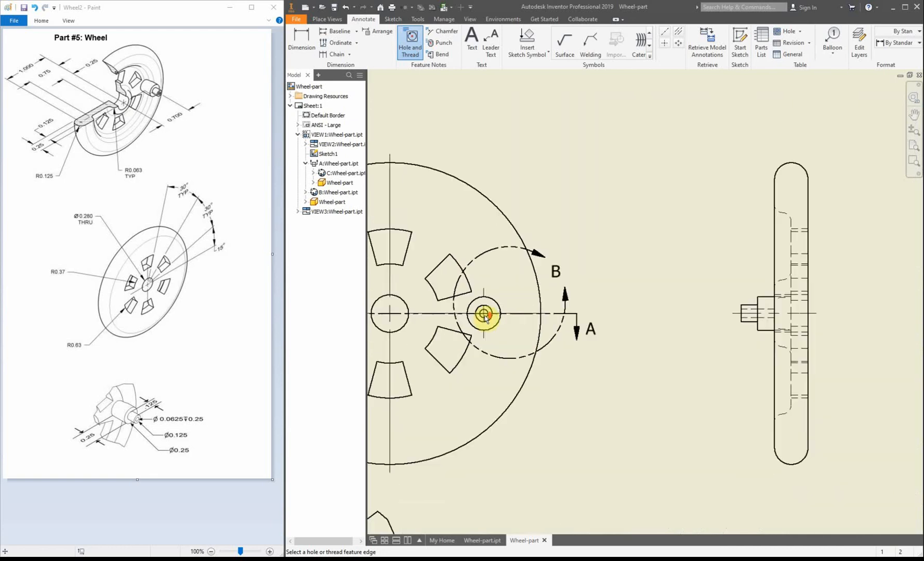
{"action": "scroll", "coordinate": [487, 312], "scroll_direction": "down", "scroll_amount": 3}
{"action": "scroll", "coordinate": [486, 320], "scroll_direction": "up", "scroll_amount": 5}
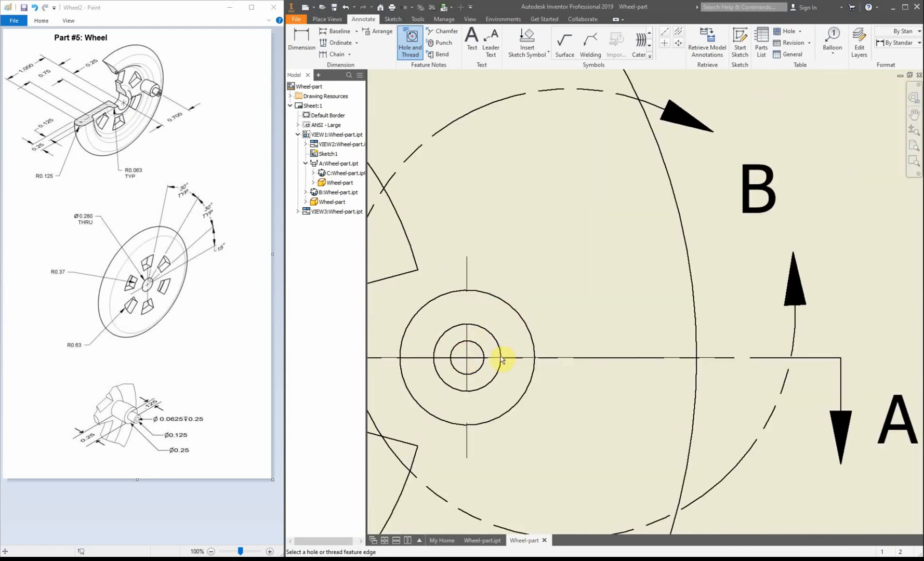
{"action": "scroll", "coordinate": [500, 357], "scroll_direction": "down", "scroll_amount": 5}
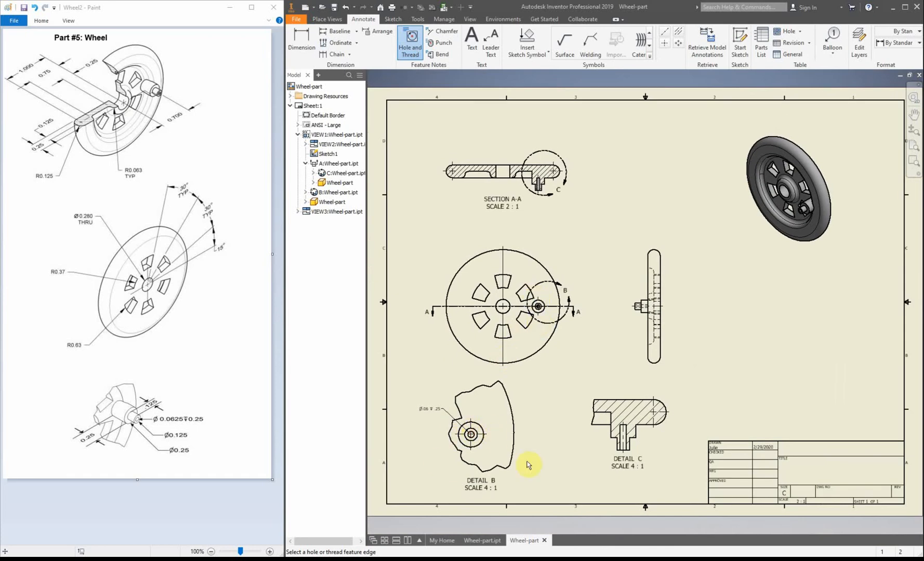
{"action": "right_click", "coordinate": [547, 407]}
{"action": "left_click", "coordinate": [577, 408]}
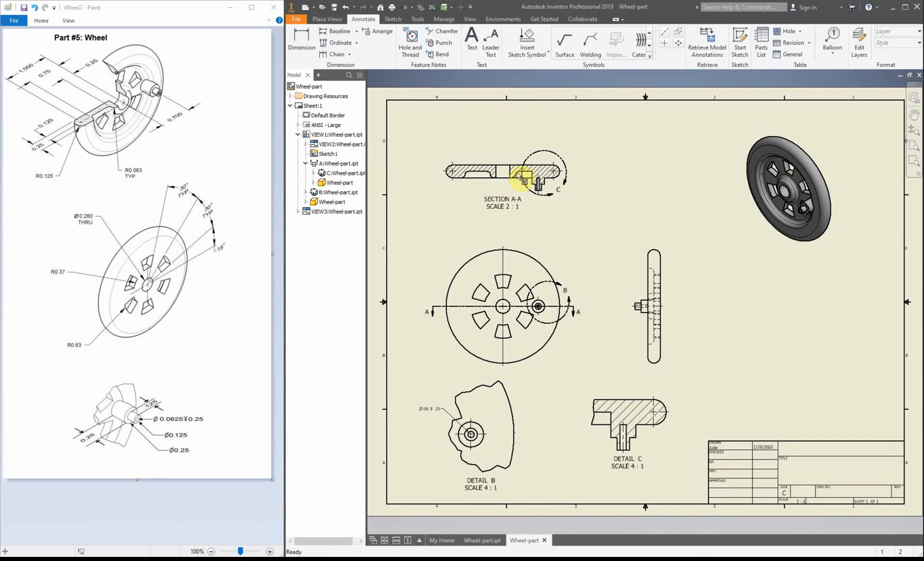
Add a centerline bisector between the two edges of the hub hole in section A-A
{"action": "scroll", "coordinate": [500, 170], "scroll_direction": "up", "scroll_amount": 6}
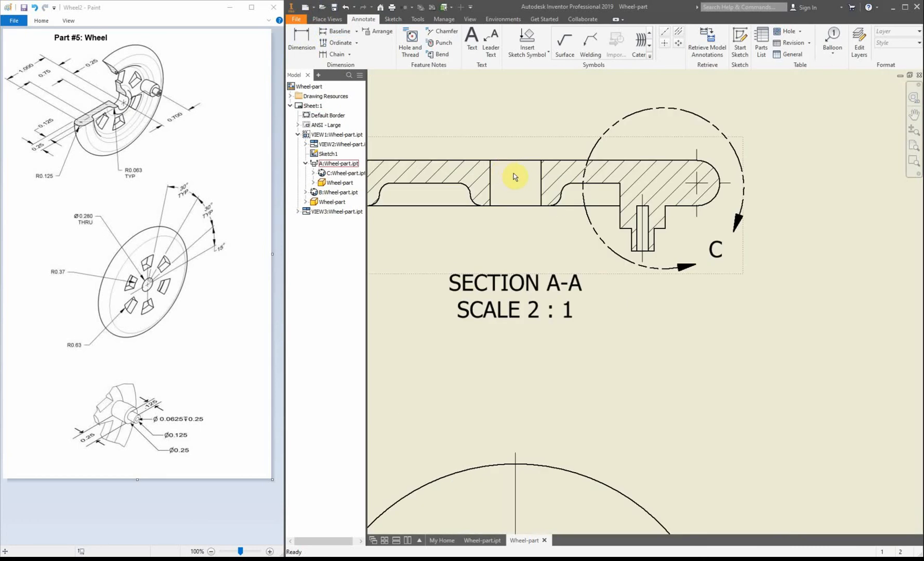
{"action": "left_click", "coordinate": [678, 34]}
{"action": "left_click", "coordinate": [471, 181]}
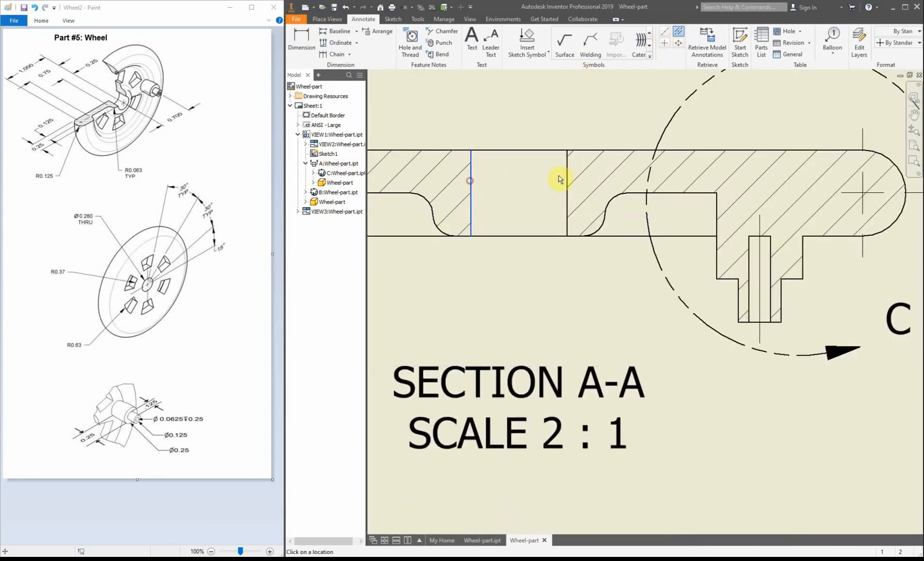
{"action": "left_click", "coordinate": [567, 176]}
{"action": "scroll", "coordinate": [537, 247], "scroll_direction": "down", "scroll_amount": 6}
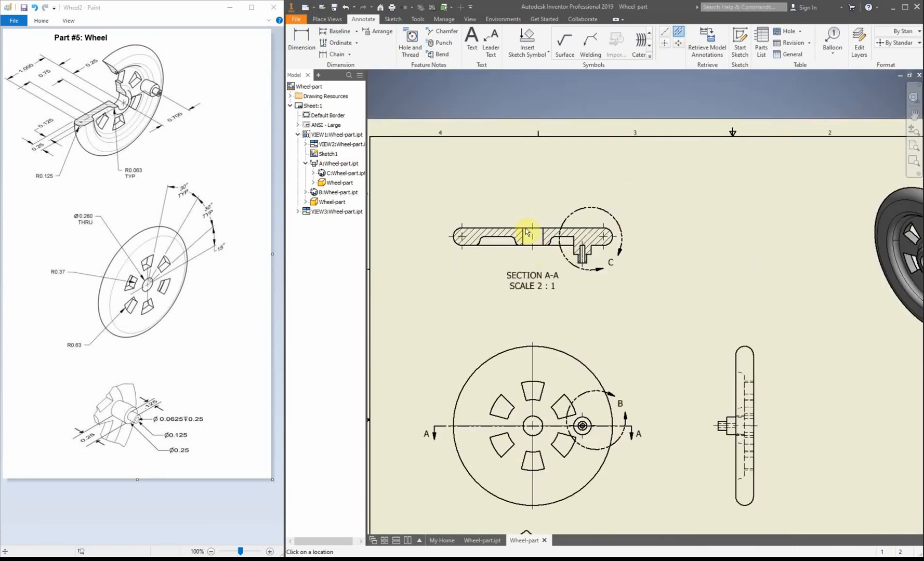
{"action": "right_click", "coordinate": [451, 150]}
{"action": "left_click", "coordinate": [484, 150]}
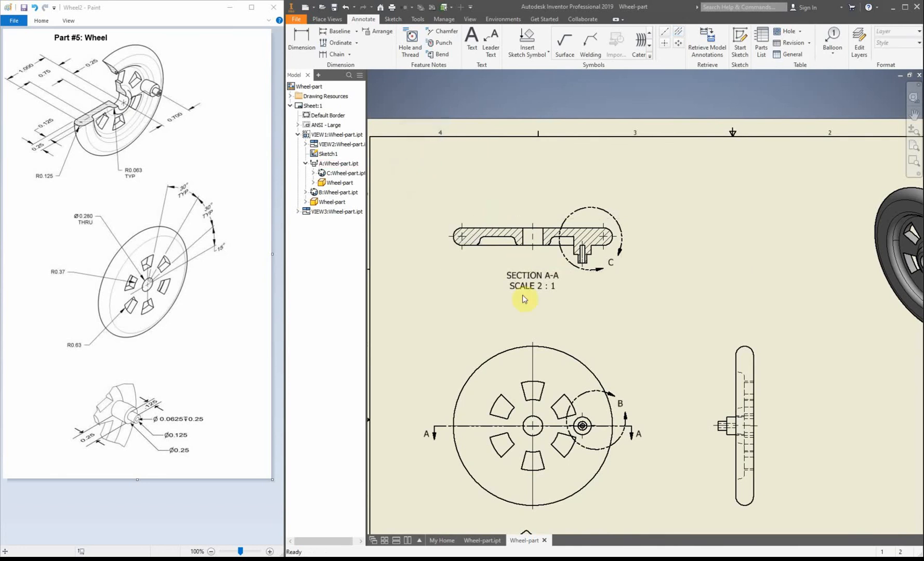
{"action": "left_click", "coordinate": [533, 426]}
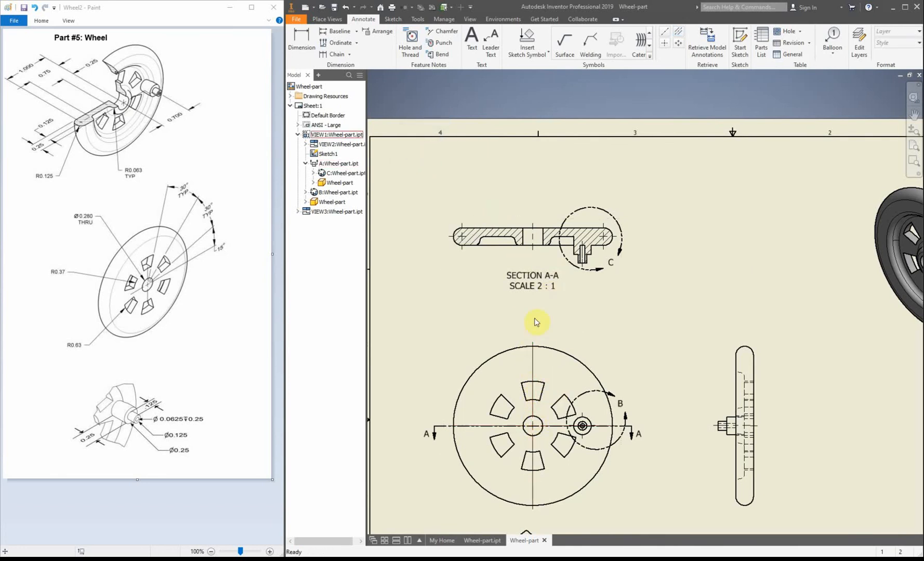
Dimension the angle between the front view's horizontal centerline and the upper-left window's lower edge, placing it to the left of the wheel
{"action": "middle_click", "coordinate": [529, 220]}
{"action": "middle_click", "coordinate": [529, 220]}
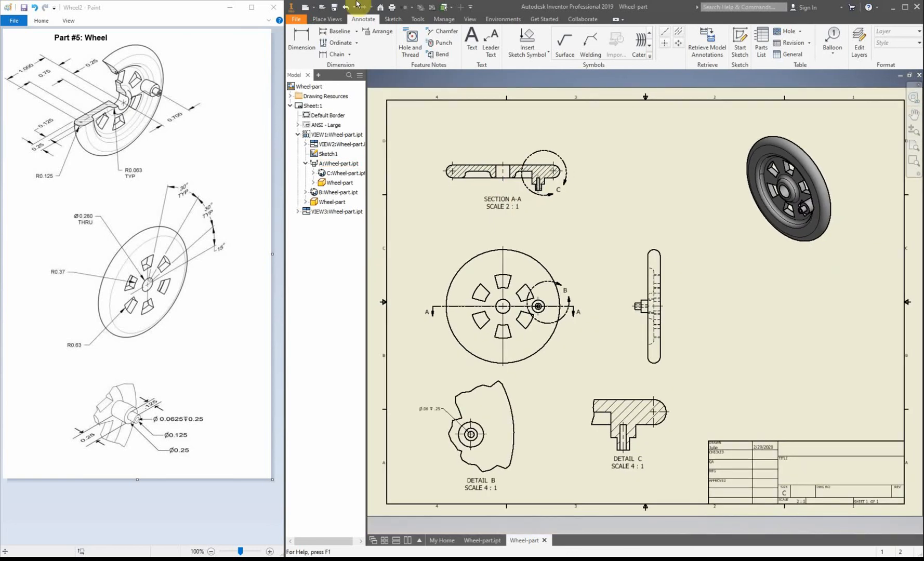
{"action": "left_click", "coordinate": [302, 43]}
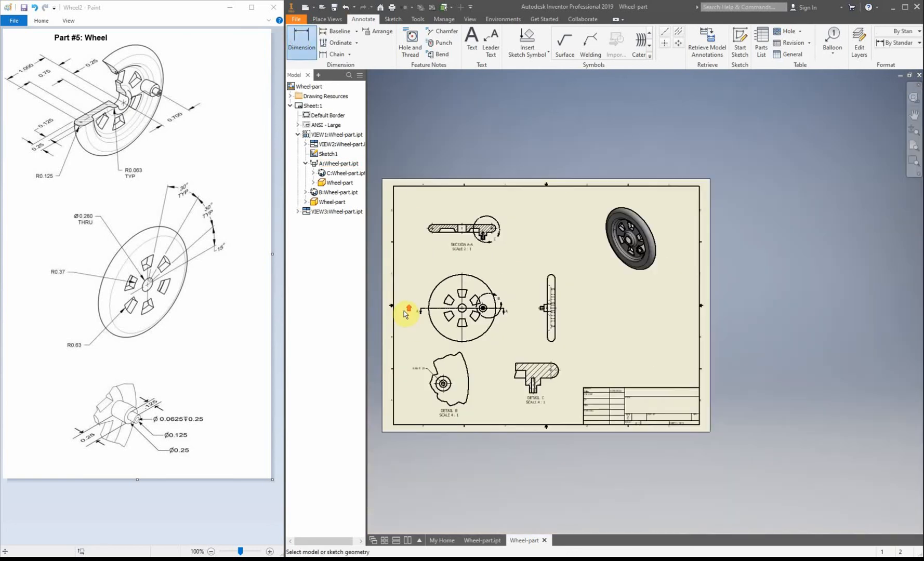
{"action": "scroll", "coordinate": [403, 311], "scroll_direction": "up", "scroll_amount": 3}
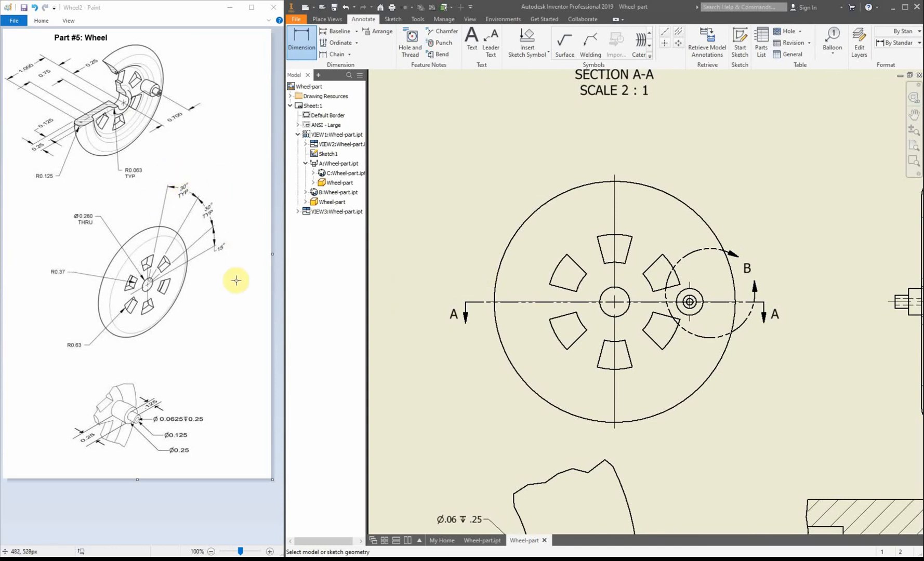
{"action": "left_click", "coordinate": [537, 303]}
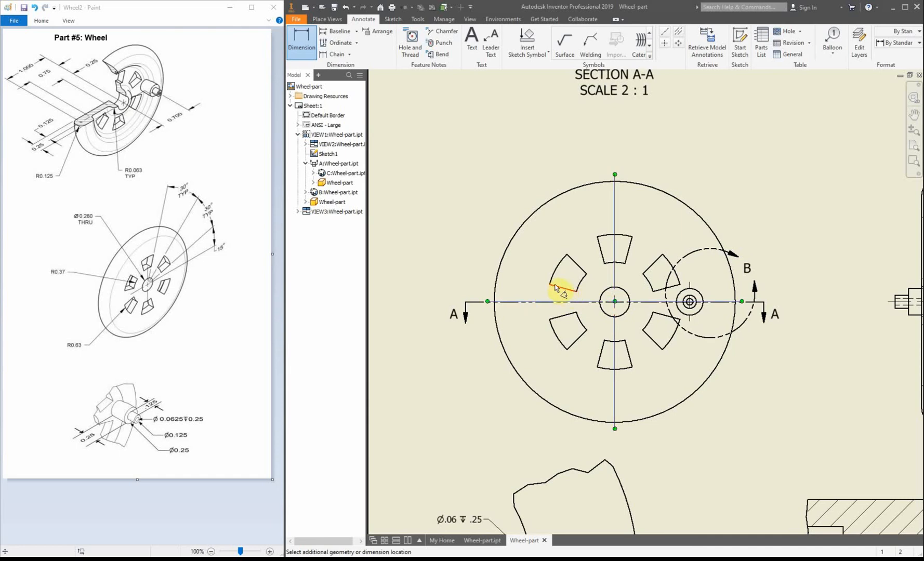
{"action": "left_click", "coordinate": [555, 289]}
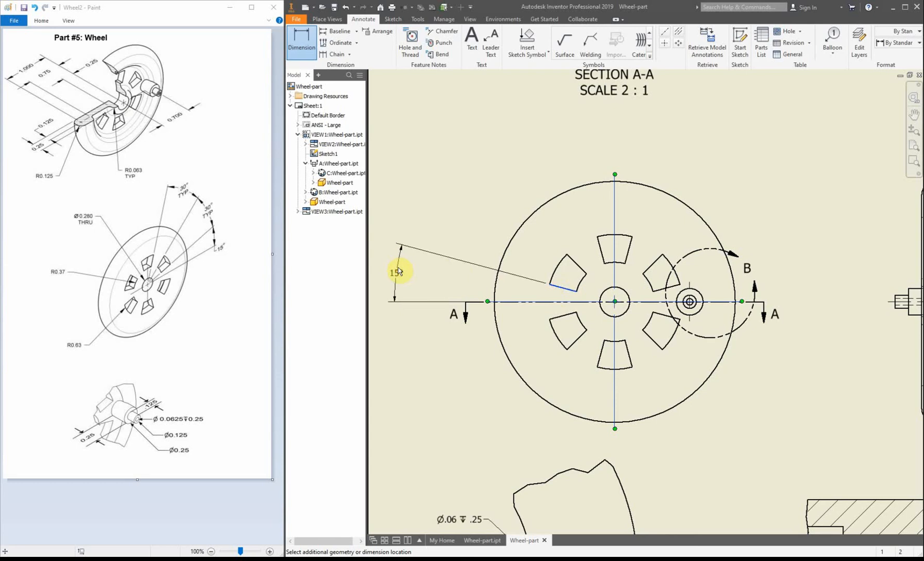
{"action": "left_click", "coordinate": [407, 272]}
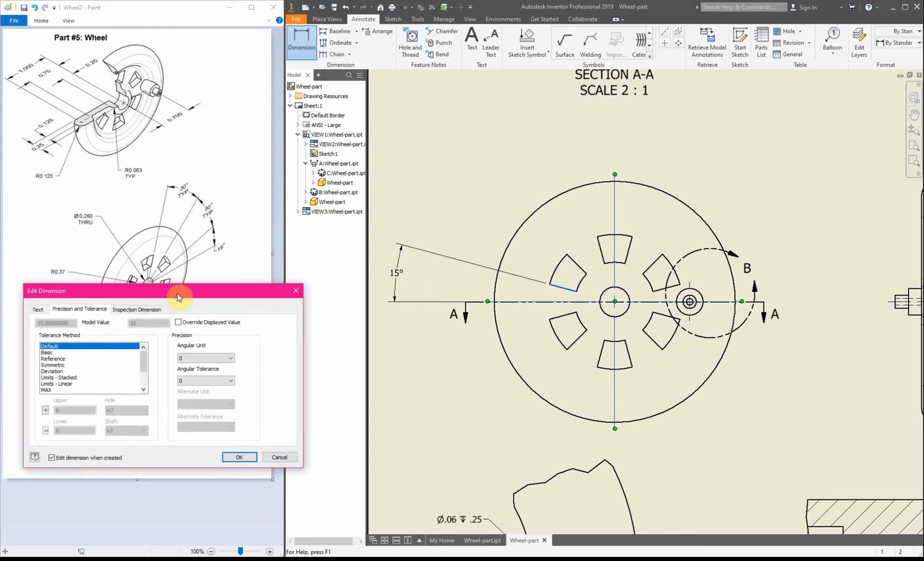
{"action": "left_click_drag", "start_coordinate": [177, 292], "coordinate": [575, 113]}
{"action": "left_click", "coordinate": [442, 120]}
{"action": "left_click_drag", "start_coordinate": [489, 102], "coordinate": [368, 37]}
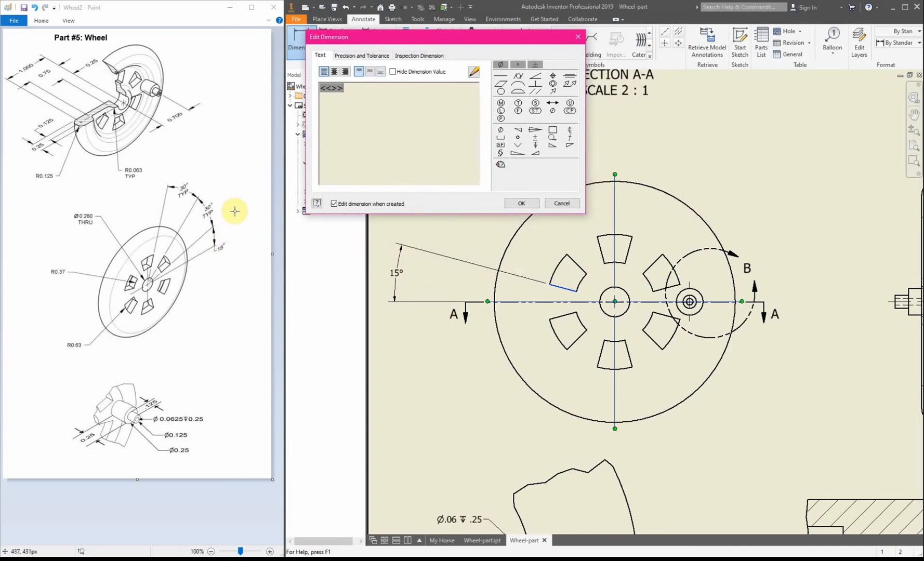
{"action": "left_click", "coordinate": [521, 204]}
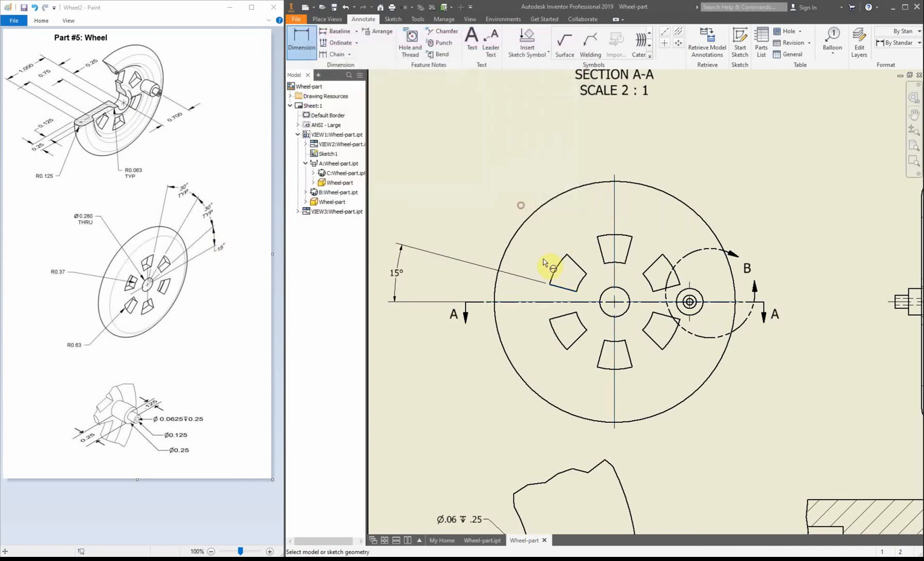
Dimension the angle between the two straight edges of the front view's upper-left window and append TYP to its text
{"action": "left_click", "coordinate": [555, 287]}
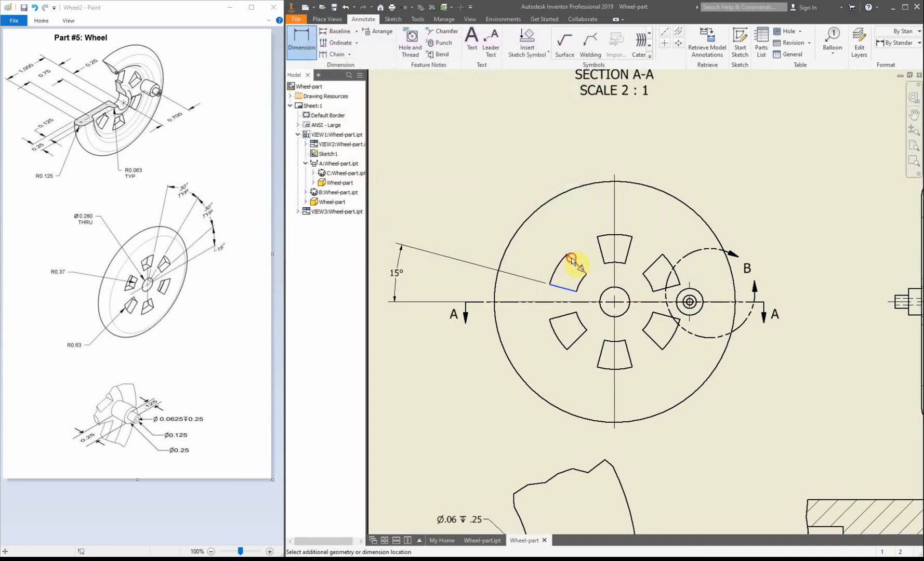
{"action": "left_click", "coordinate": [575, 263]}
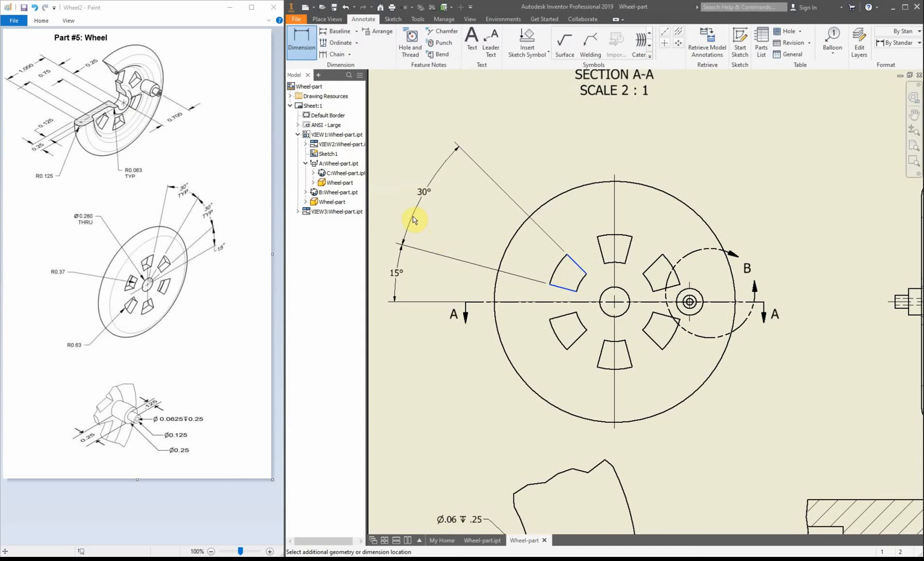
{"action": "left_click", "coordinate": [412, 218]}
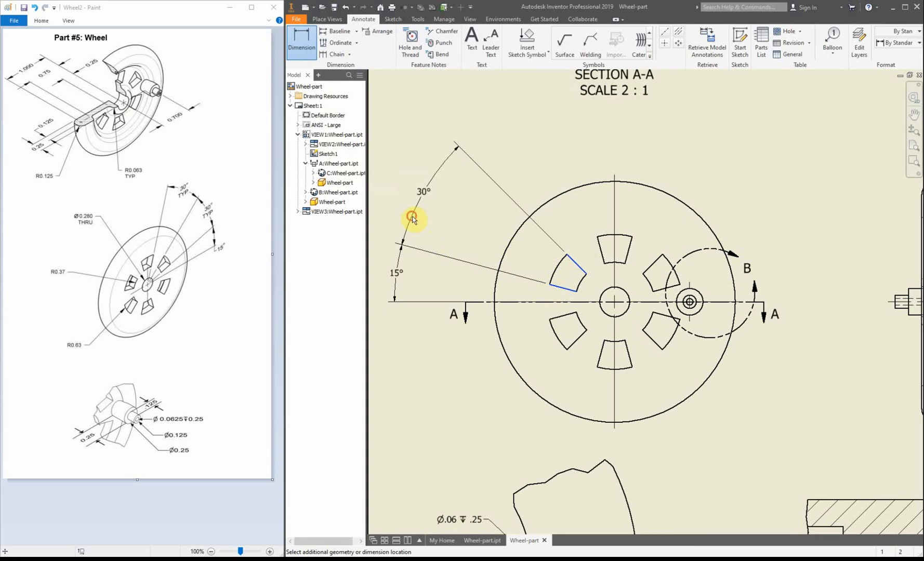
{"action": "left_click", "coordinate": [387, 277]}
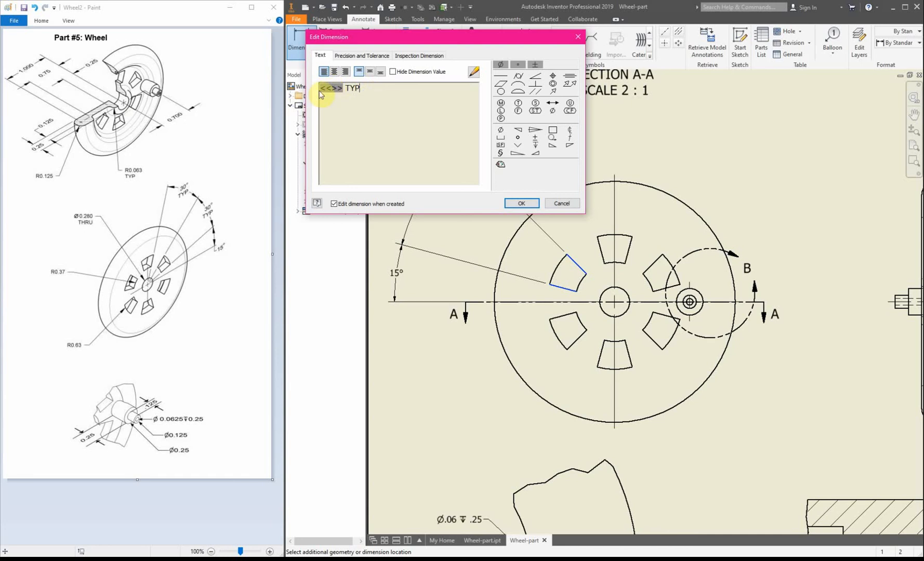
{"action": "left_click", "coordinate": [520, 202]}
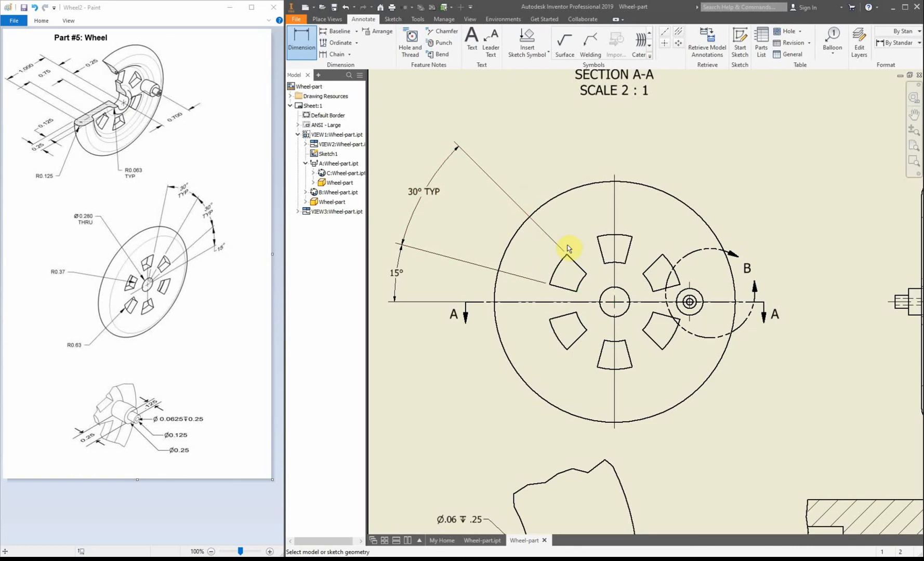
Dimension the angle from the upper-left window's upper edge to the top window's left edge in the front view, appending TYP
{"action": "left_click", "coordinate": [573, 263]}
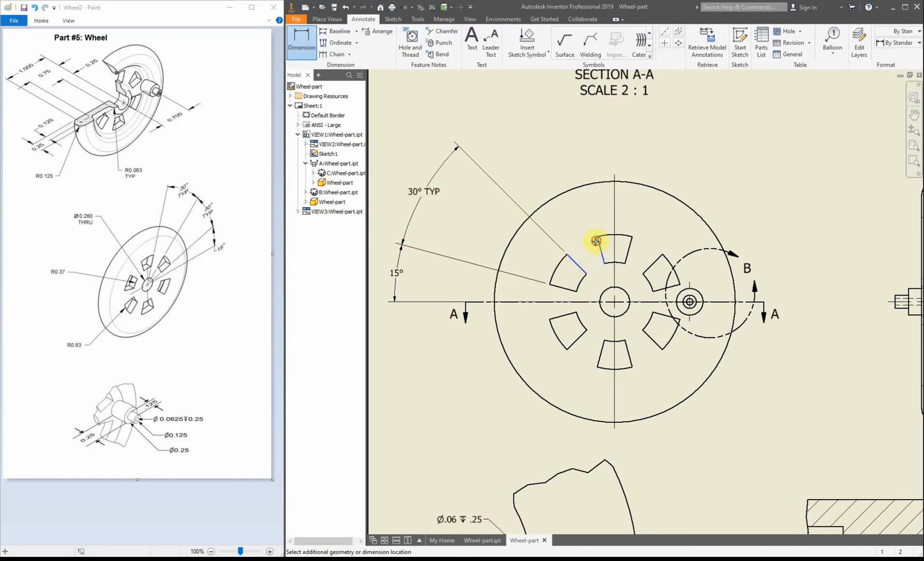
{"action": "left_click", "coordinate": [600, 247]}
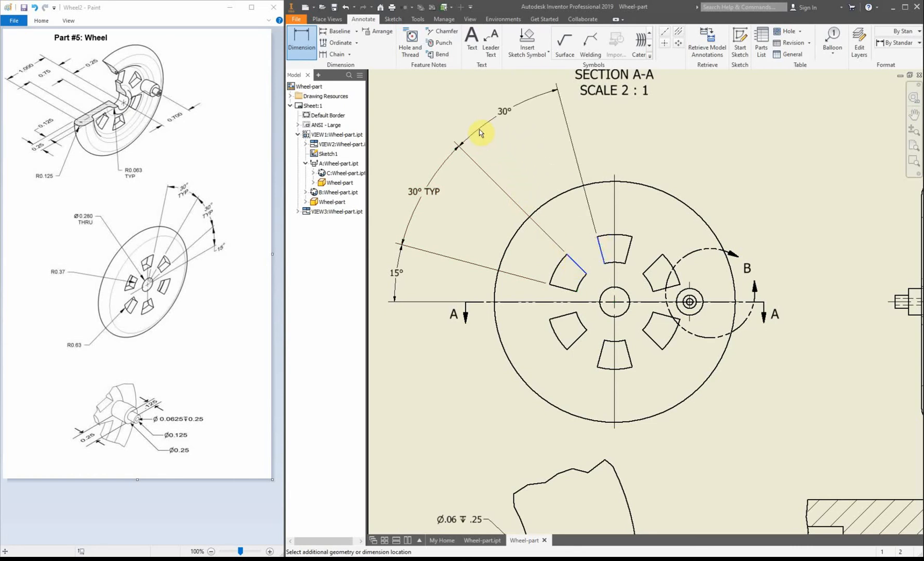
{"action": "left_click", "coordinate": [479, 131]}
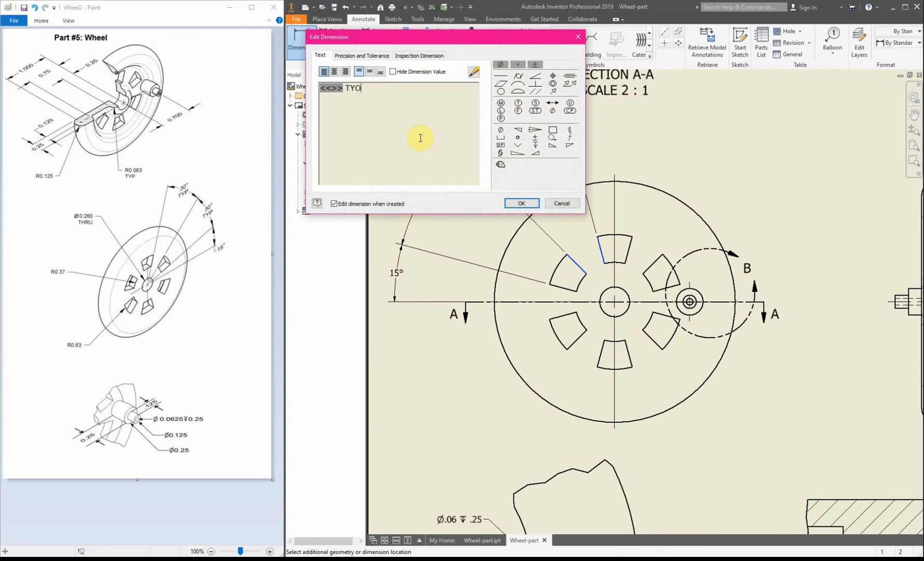
{"action": "left_click", "coordinate": [522, 203]}
{"action": "right_click", "coordinate": [526, 159]}
{"action": "left_click", "coordinate": [559, 158]}
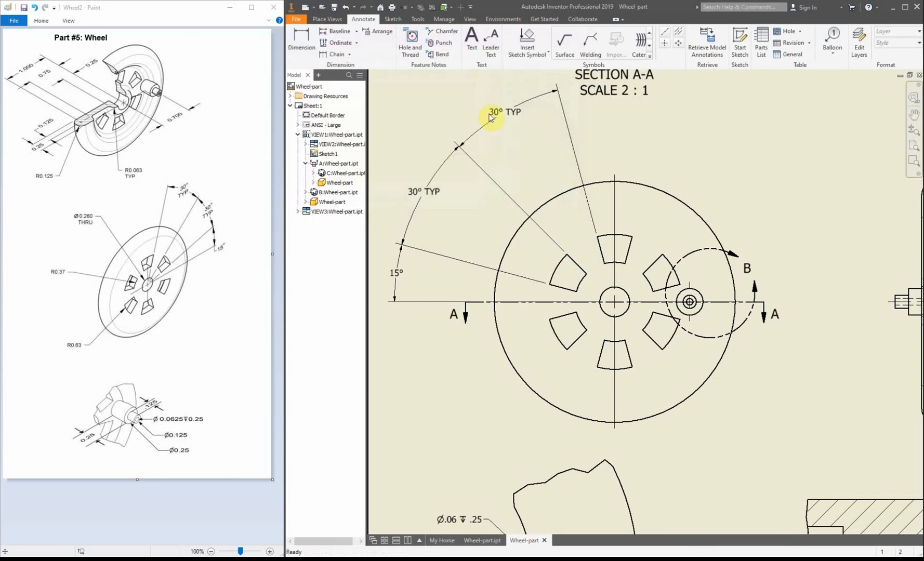
Space out the views by moving section A-A slightly up and the front and side views to the right
{"action": "scroll", "coordinate": [625, 134], "scroll_direction": "down", "scroll_amount": 5}
{"action": "scroll", "coordinate": [628, 113], "scroll_direction": "up", "scroll_amount": 6}
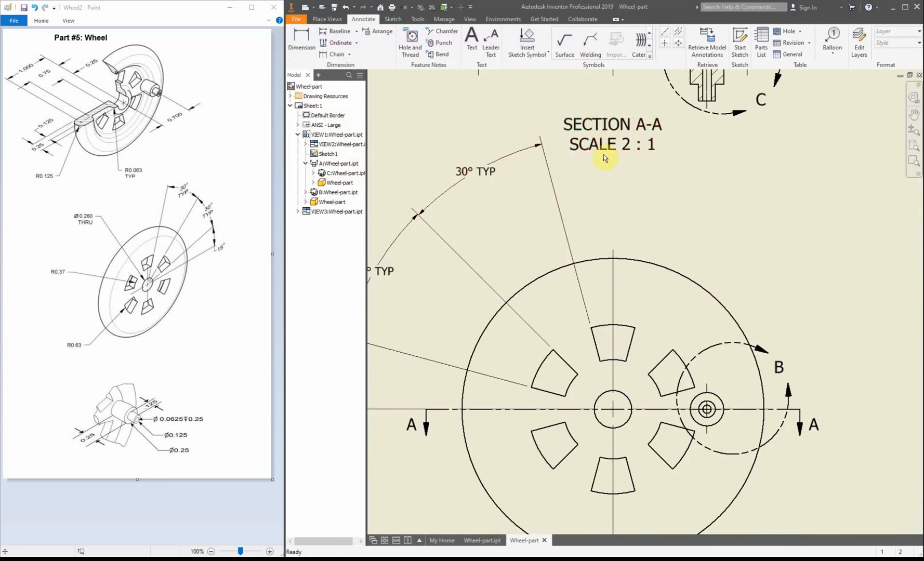
{"action": "scroll", "coordinate": [602, 158], "scroll_direction": "down", "scroll_amount": 5}
{"action": "key", "text": "Home"}
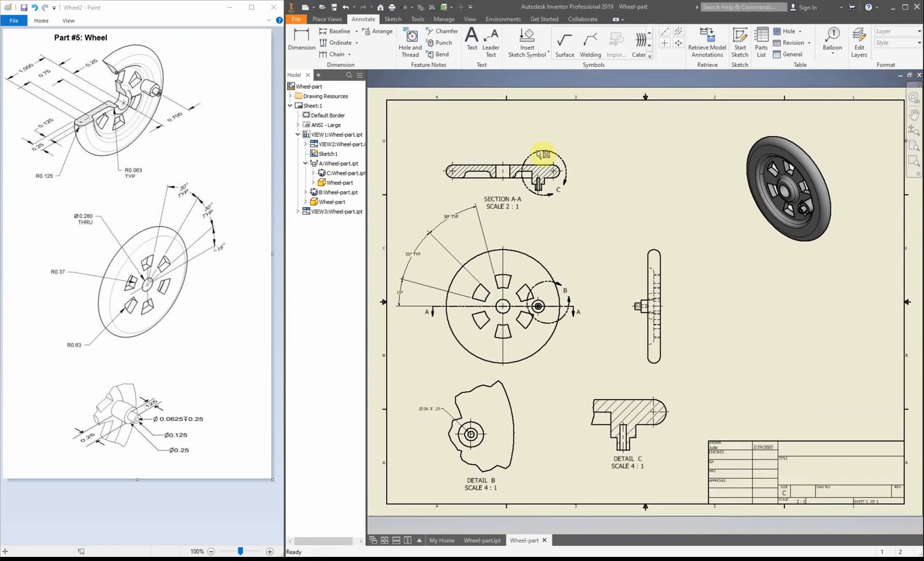
{"action": "left_click_drag", "start_coordinate": [501, 161], "coordinate": [499, 154]}
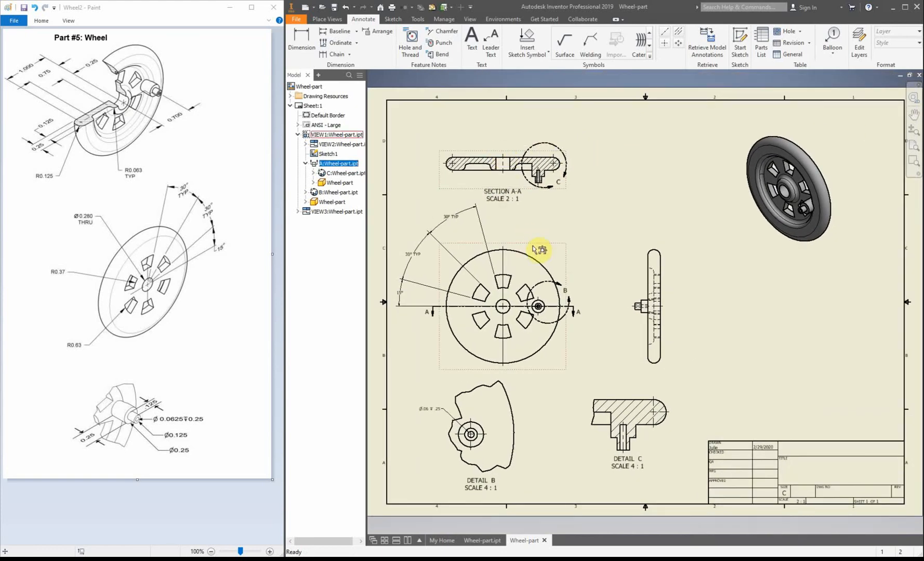
{"action": "left_click_drag", "start_coordinate": [533, 246], "coordinate": [548, 245]}
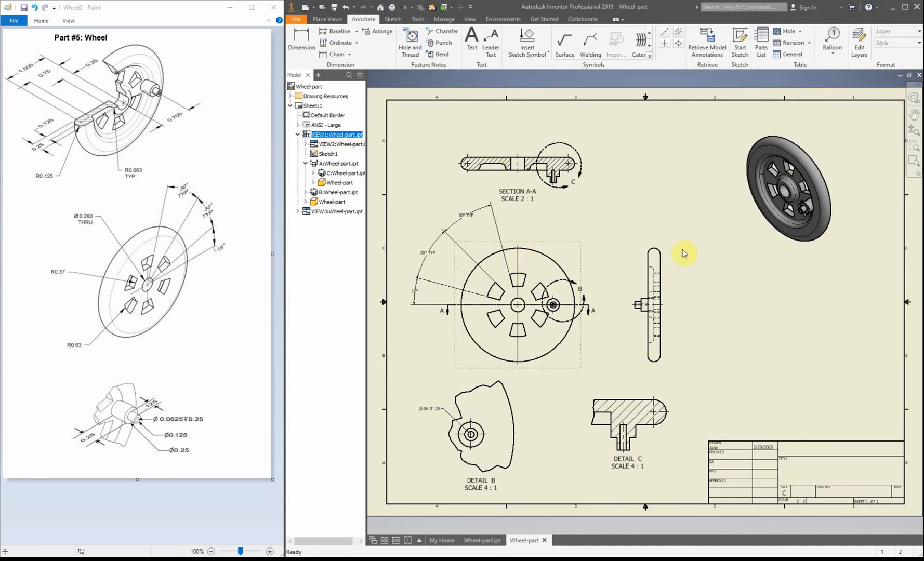
{"action": "left_click_drag", "start_coordinate": [664, 248], "coordinate": [705, 246]}
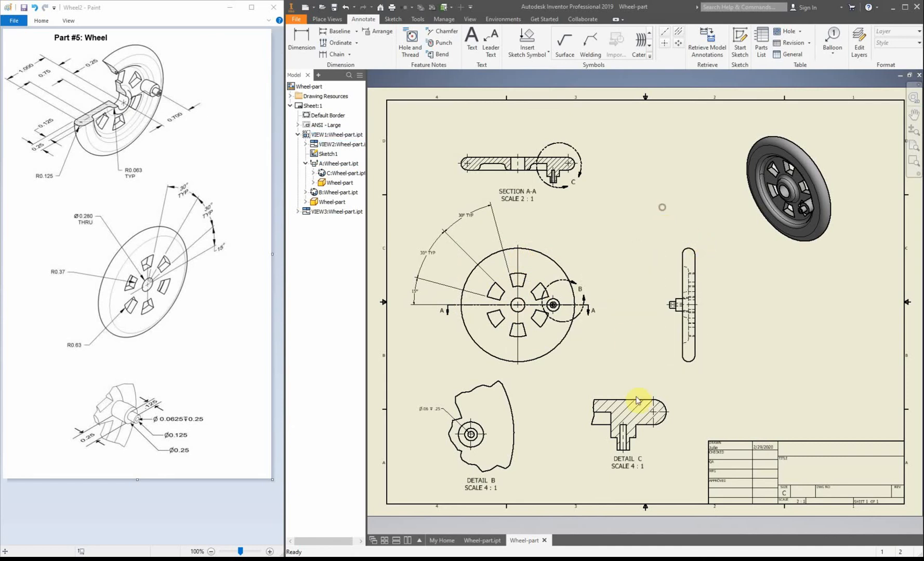
Move detail C slightly right and down, and shift detail B slightly to the right
{"action": "left_click_drag", "start_coordinate": [616, 391], "coordinate": [623, 394]}
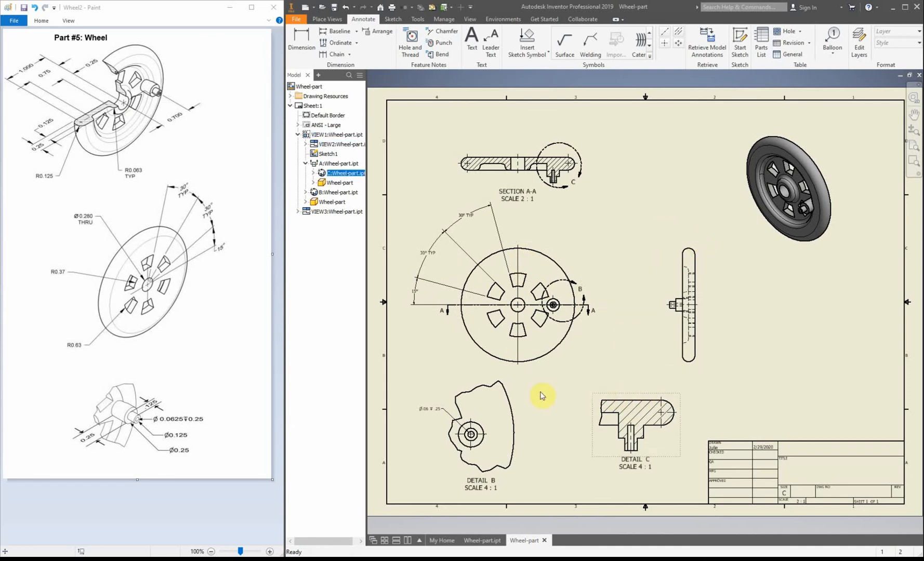
{"action": "left_click", "coordinate": [518, 398]}
{"action": "left_click_drag", "start_coordinate": [528, 399], "coordinate": [529, 400]}
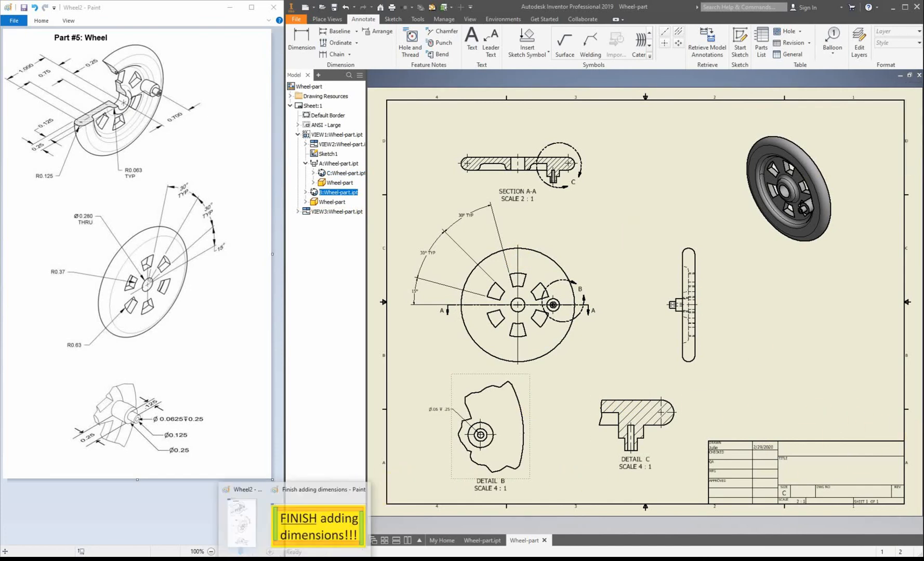
Switch to Paint to view the "Finish adding dimensions" image, and look at the PDF export option for the drawing in Inventor
{"action": "left_click", "coordinate": [299, 532]}
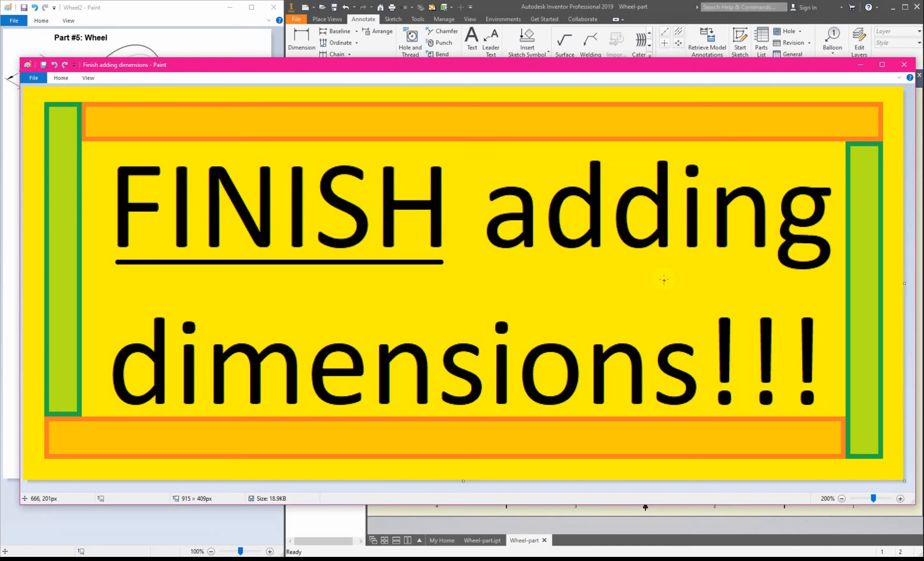
{"action": "left_click_drag", "start_coordinate": [811, 69], "coordinate": [804, 114]}
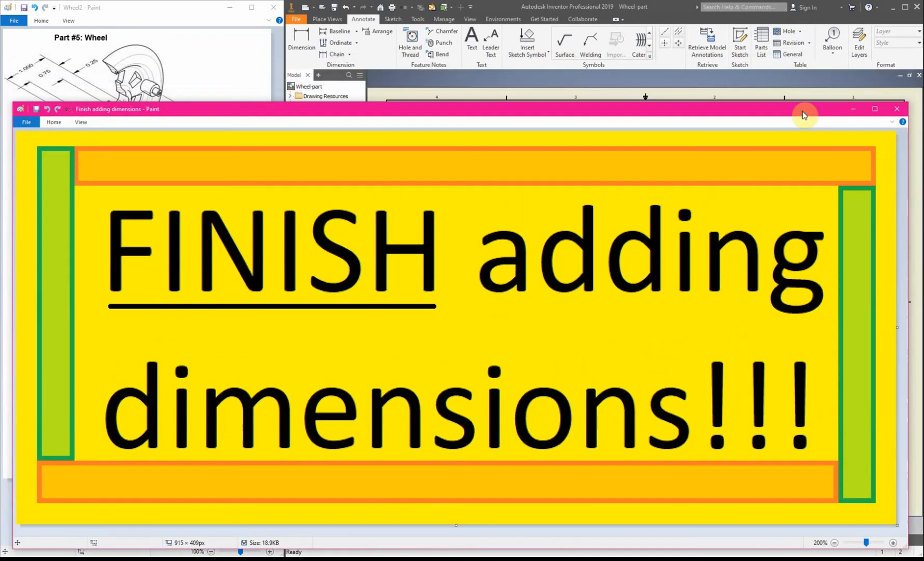
{"action": "left_click", "coordinate": [294, 19]}
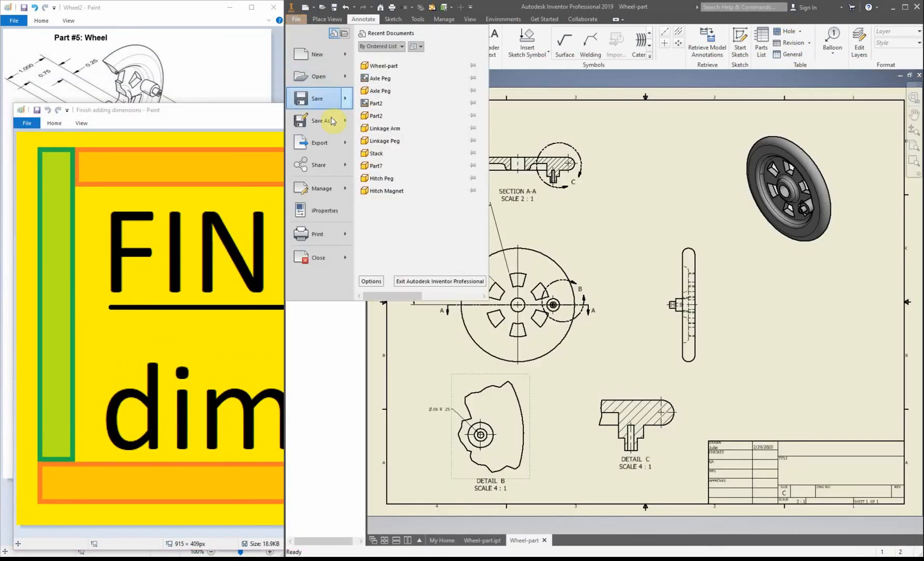
{"action": "left_click", "coordinate": [314, 142]}
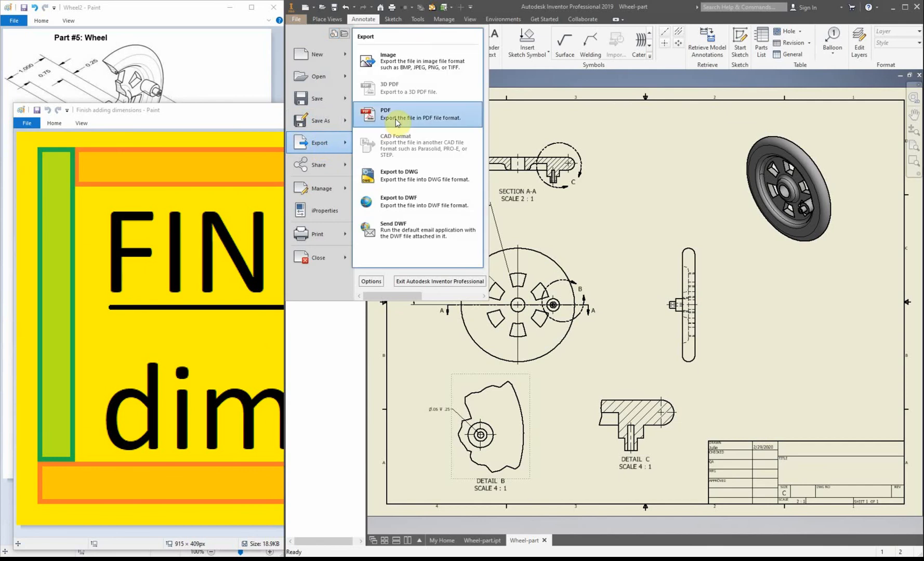
{"action": "left_click", "coordinate": [254, 119]}
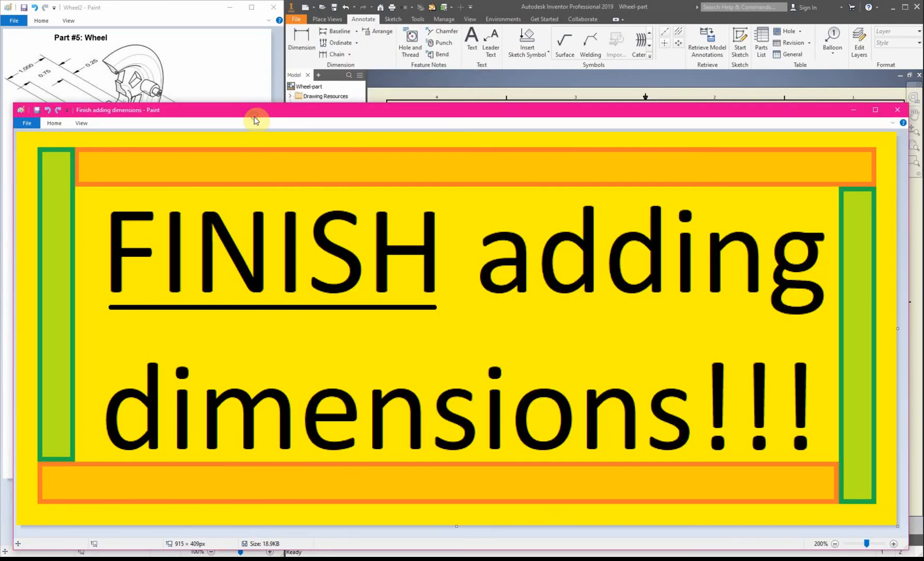